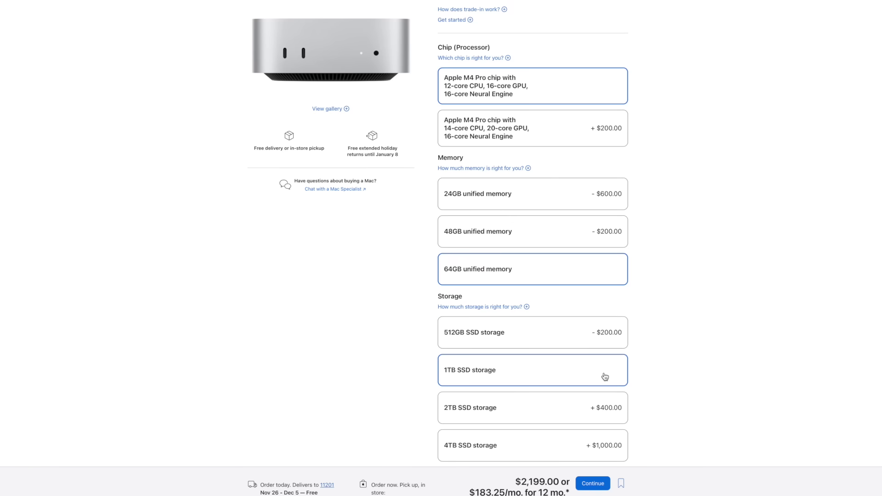
Step: Scroll through the M4 Pro Mac mini options toward the base M4 model
scroll(671, 373, "down", 1)
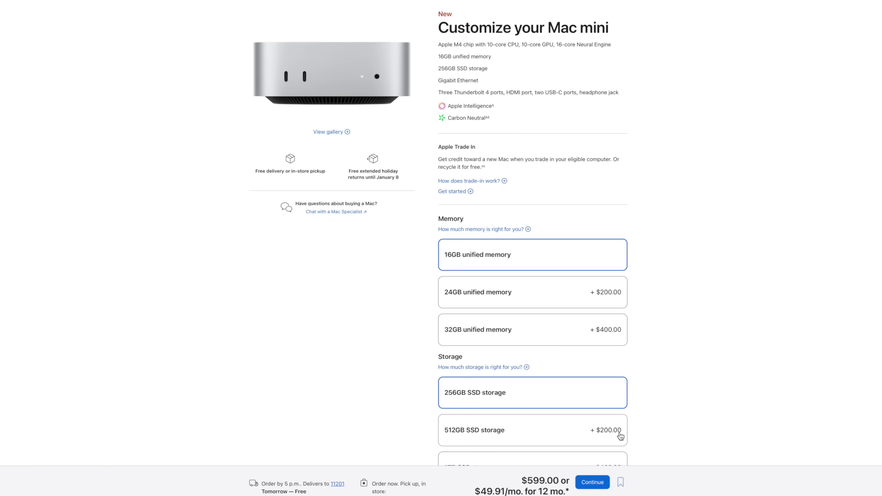
left_click(607, 305)
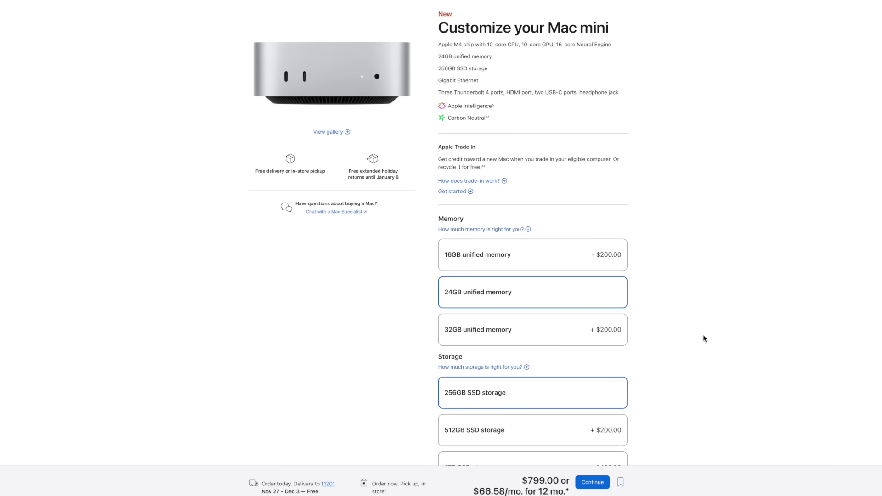
left_click(601, 335)
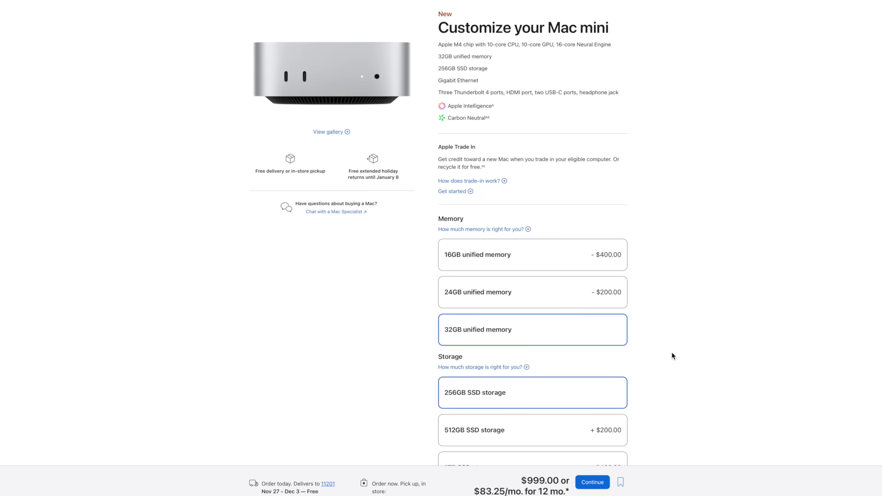
scroll(672, 353, "down", 3)
scroll(669, 358, "down", 1)
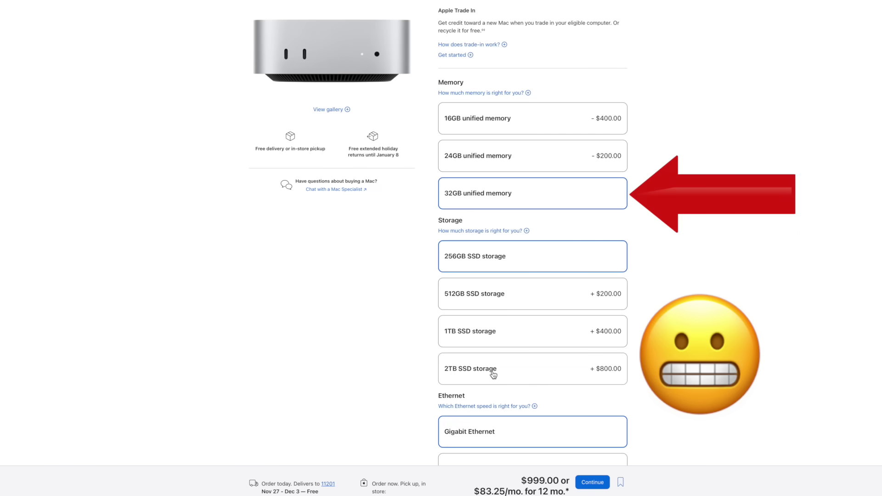
left_click(463, 372)
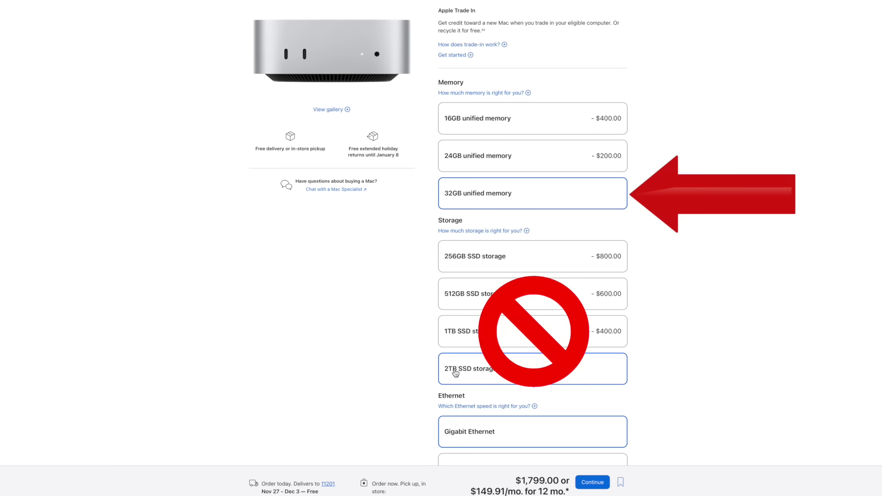
left_click(552, 259)
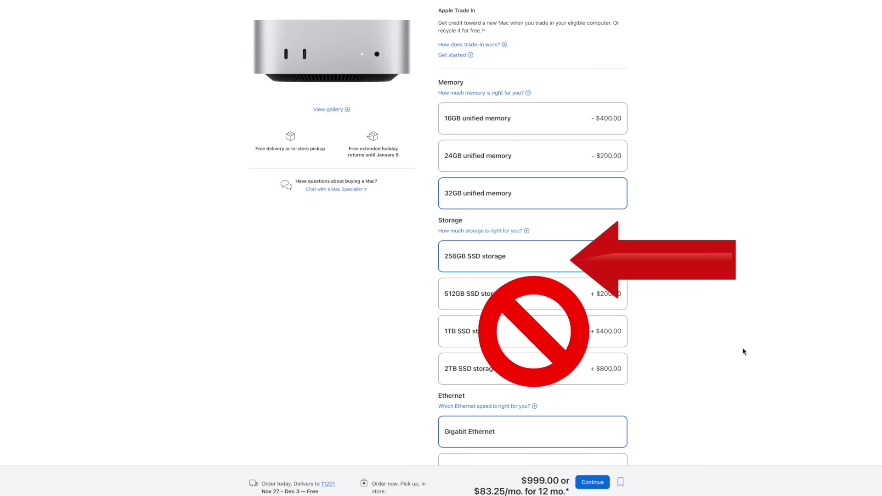
left_click(581, 129)
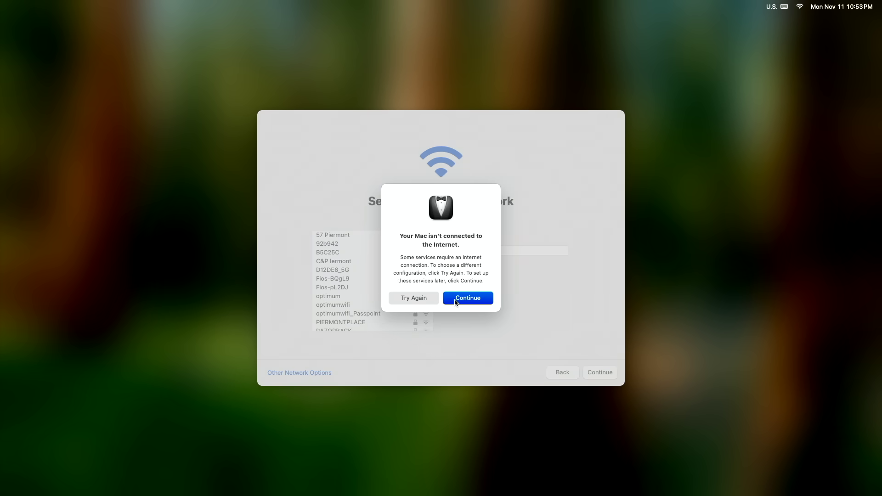
Step: Dismiss the 'Your Mac isn't connected to the Internet' warning to continue setup
left_click(437, 299)
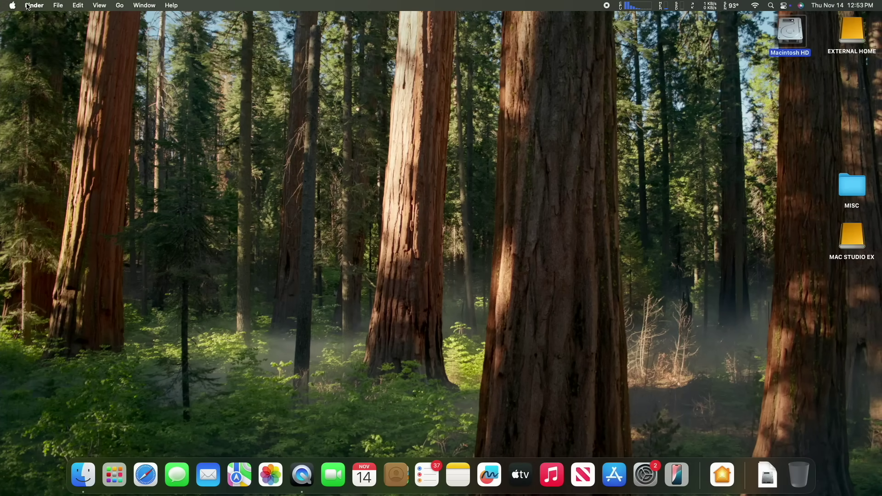
Step: In Finder Settings, toggle Hard disks and External disks off and back on, leaving both shown
left_click(34, 5)
left_click(38, 36)
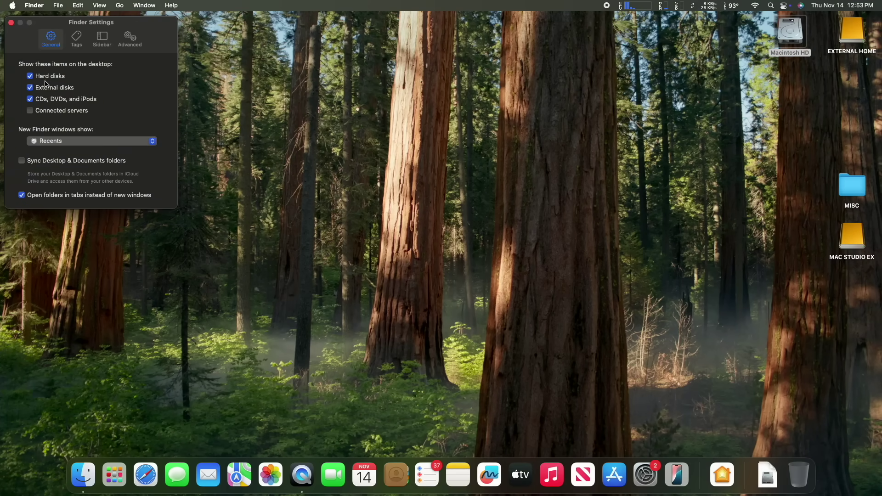
left_click(45, 78)
left_click(45, 78)
left_click(65, 91)
left_click(65, 90)
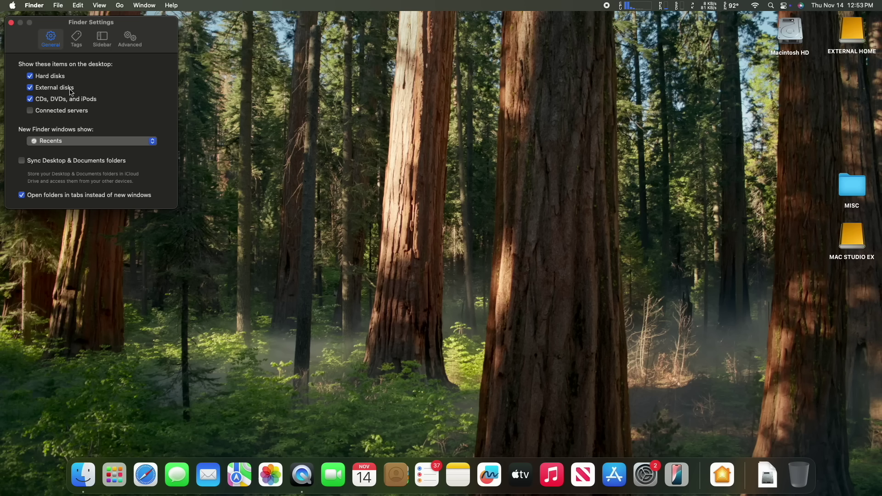
left_click(11, 23)
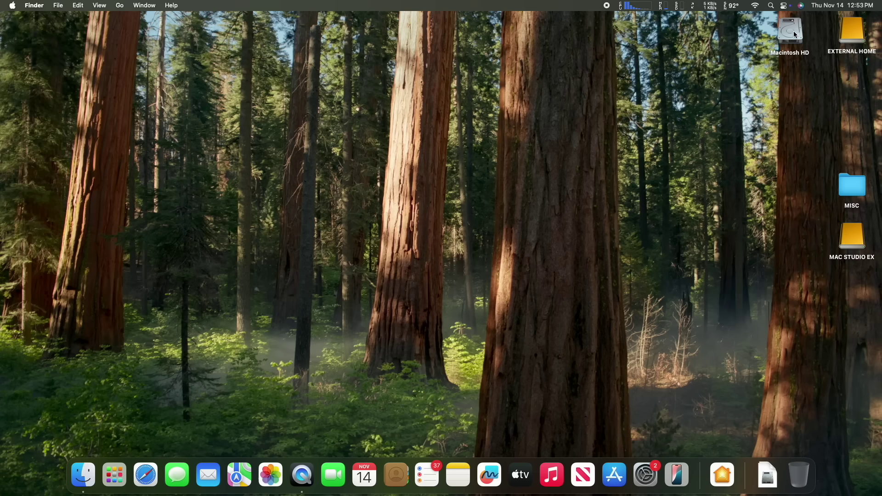
left_click(797, 33)
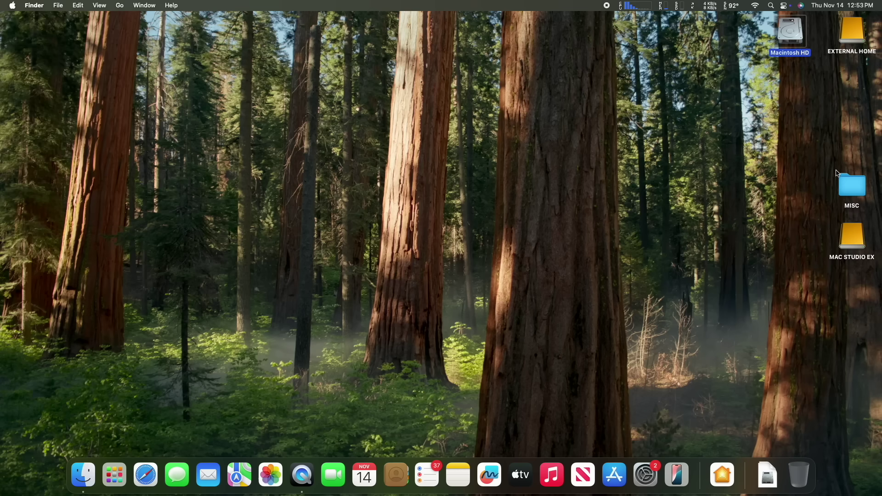
Step: Browse from Macintosh HD into Applications and then the Utilities folder
double_click(789, 30)
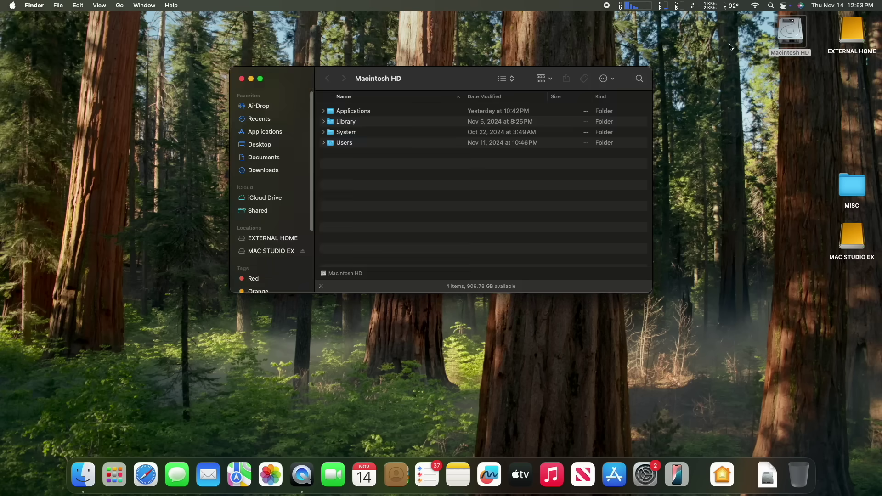
double_click(393, 112)
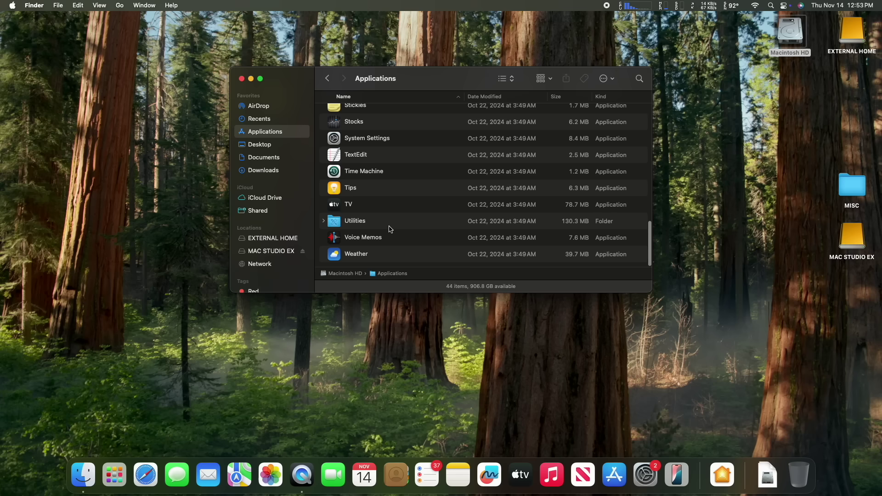
double_click(391, 225)
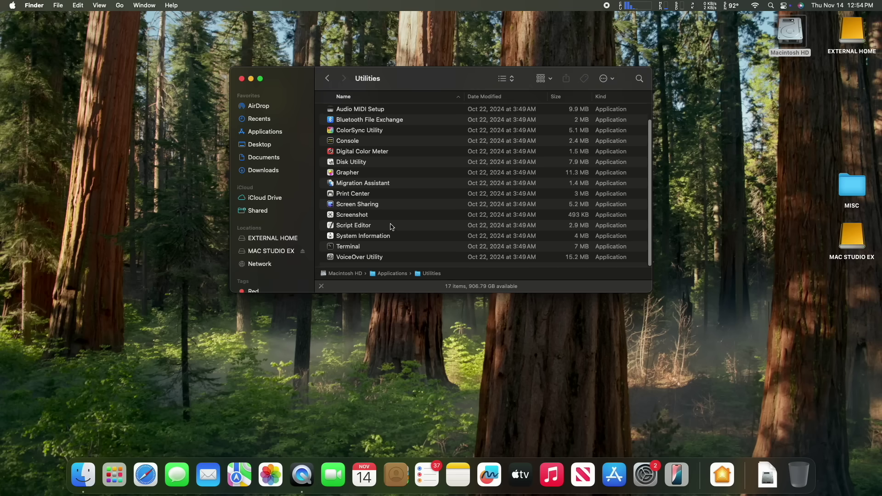
scroll(391, 226, "up", 1)
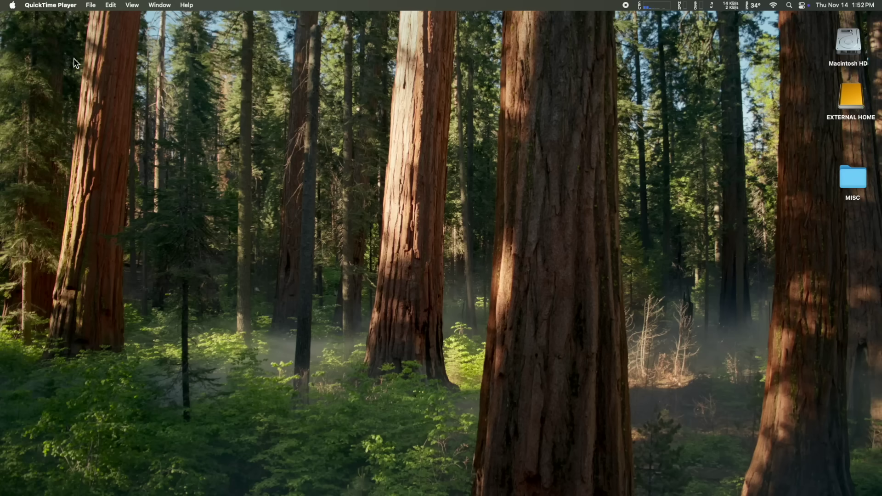
Step: Open Macintosh HD's Users folder and look inside the user's home folder
left_click(855, 39)
double_click(855, 40)
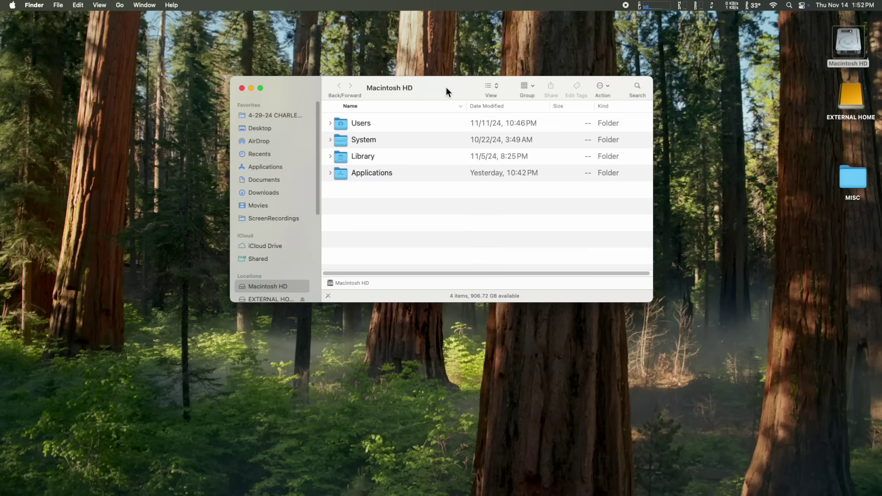
left_click_drag(446, 87, 309, 86)
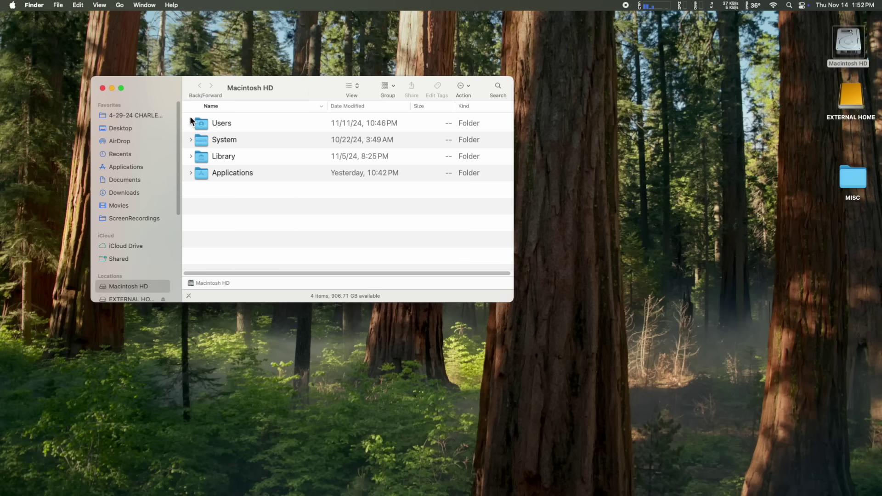
double_click(202, 125)
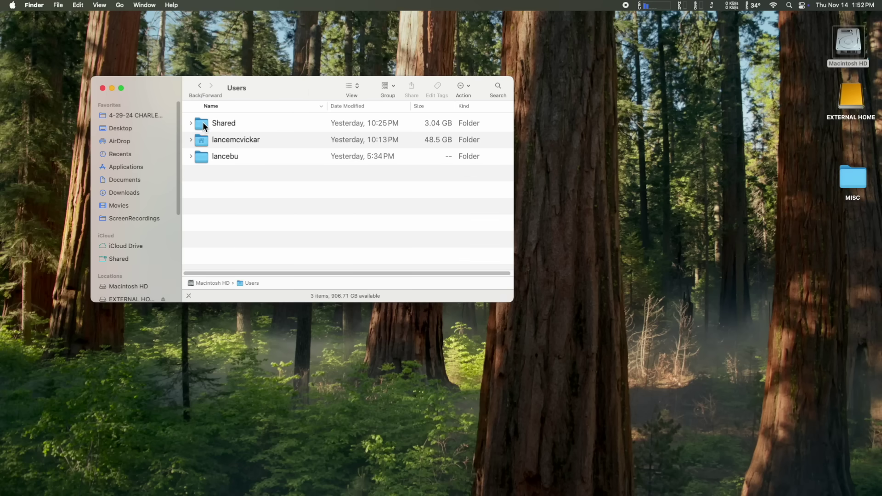
double_click(232, 140)
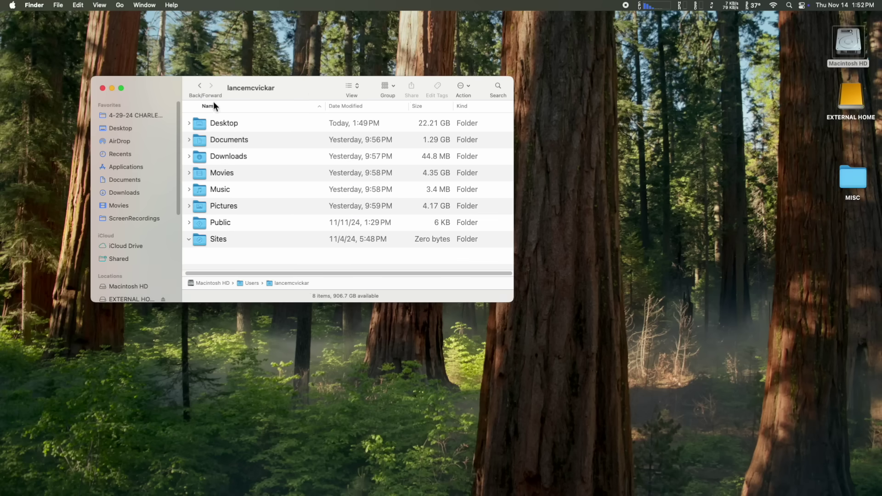
Step: Return to Users and open EXTERNAL HOME in a window placed beside it
left_click(199, 86)
left_click_drag(304, 96, 267, 88)
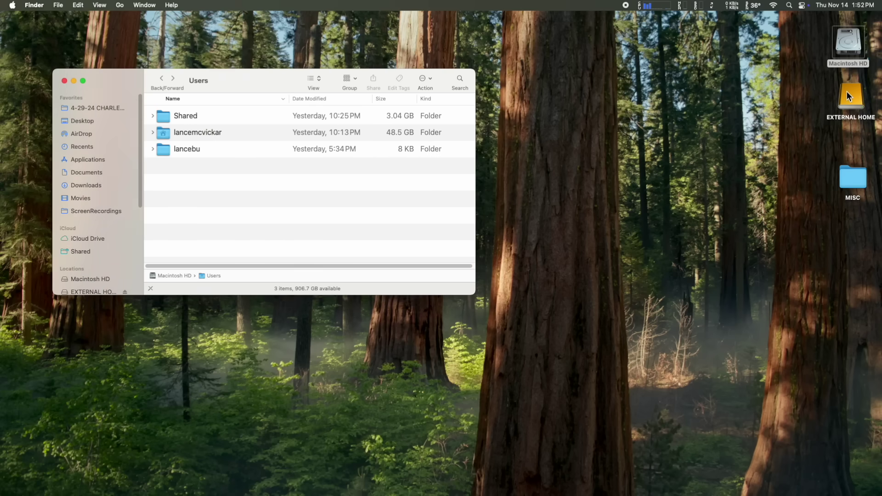
double_click(849, 90)
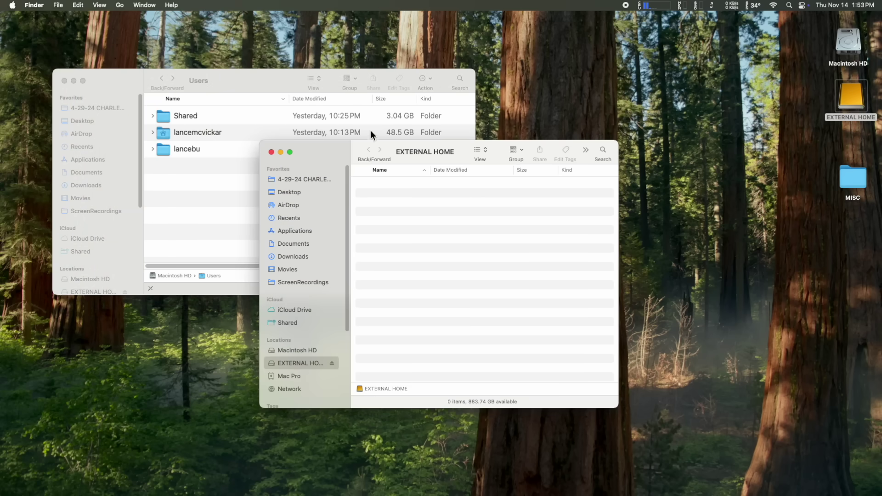
left_click_drag(340, 146, 565, 74)
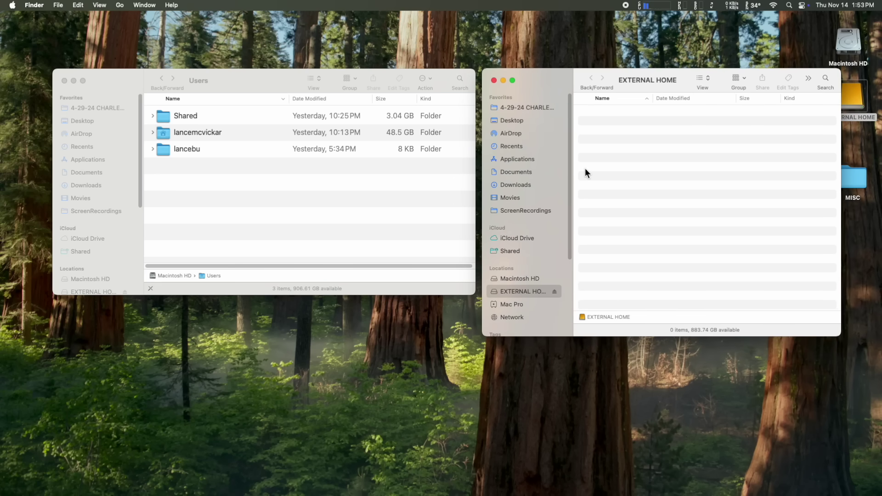
Step: Create a new folder on EXTERNAL HOME named with the account name plus 'EX'
key("super+shift+n")
key("BackSpace")
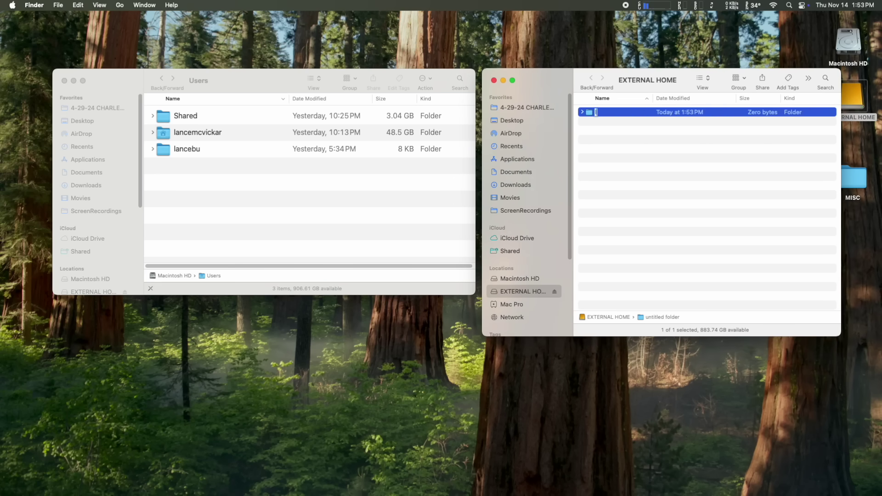
type("lancemcvickar")
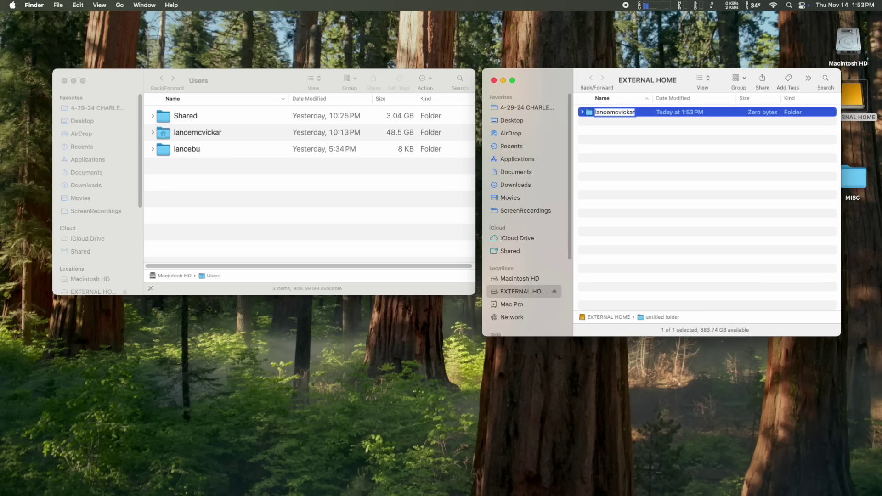
type("EX")
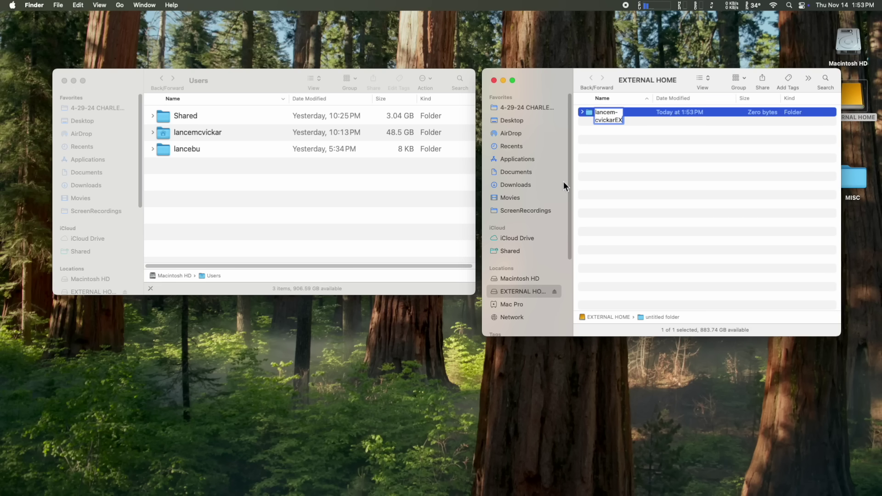
key("Return")
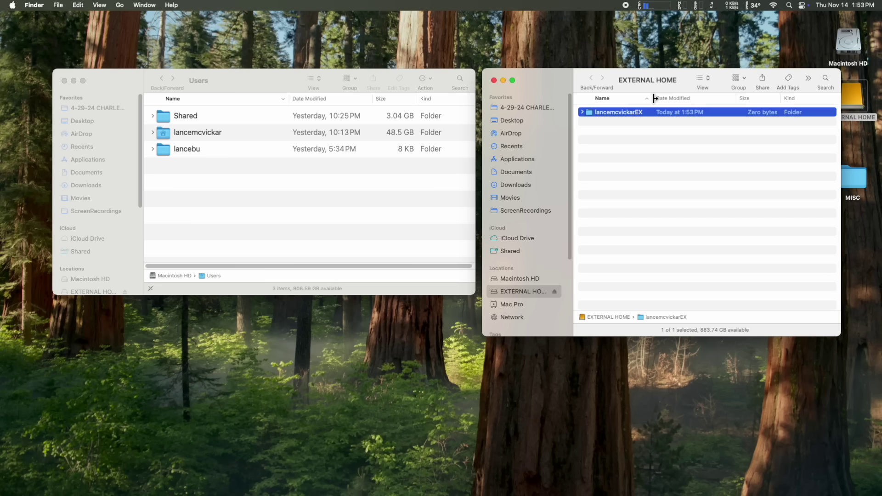
Step: Copy all eight home subfolders, Desktop through Sites, into the new EX folder
double_click(593, 113)
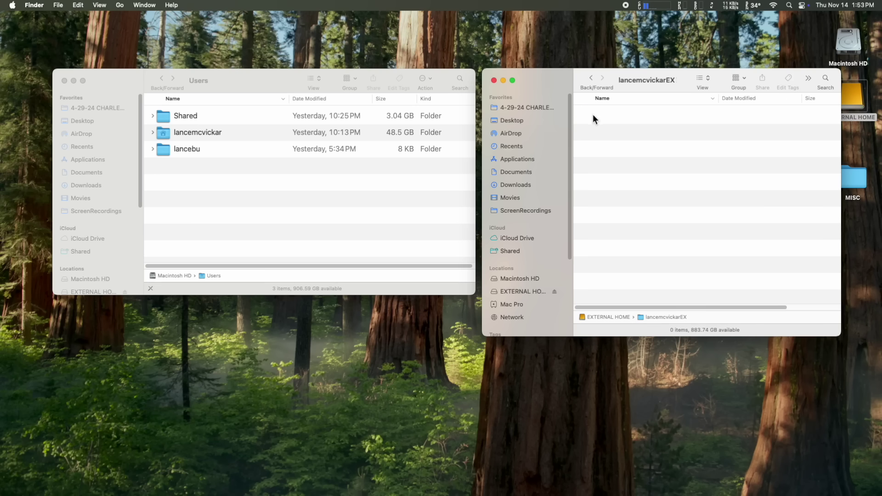
double_click(227, 132)
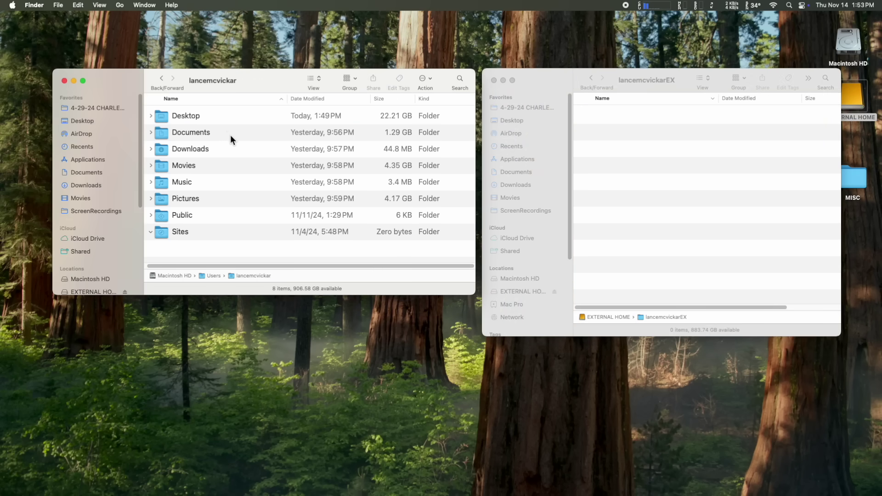
key("super+a")
left_click_drag(161, 116, 660, 163)
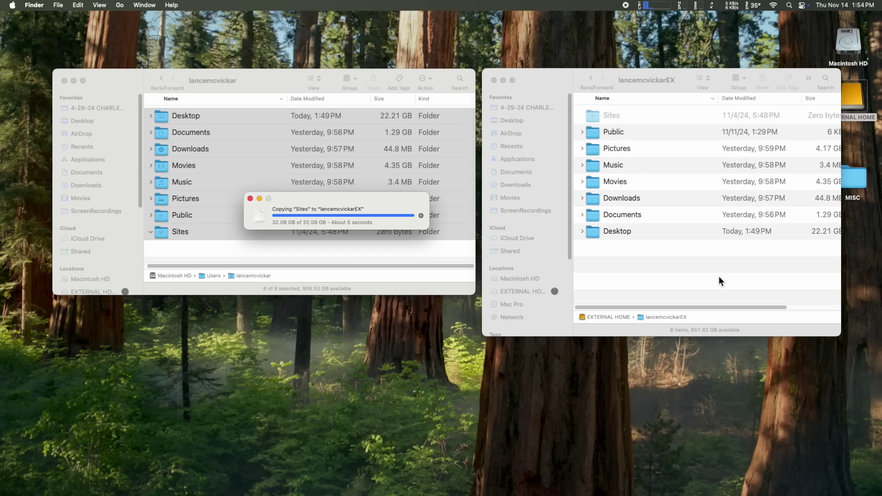
Step: Resize and arrange the internal and external home windows side by side, clearing the selection
left_click_drag(840, 336, 806, 292)
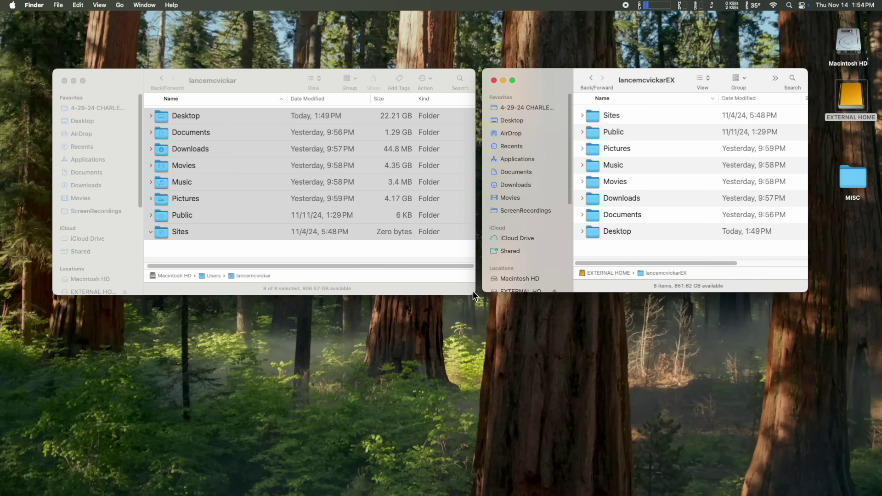
left_click_drag(473, 292, 371, 291)
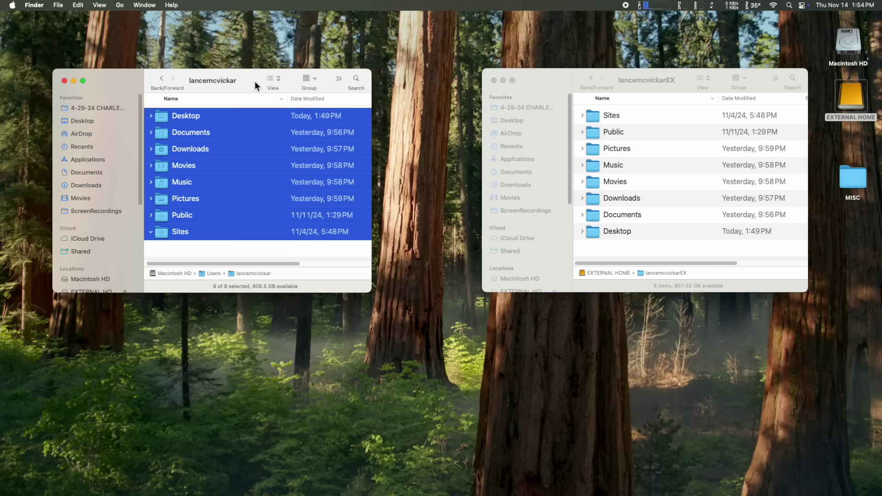
left_click_drag(254, 81, 359, 80)
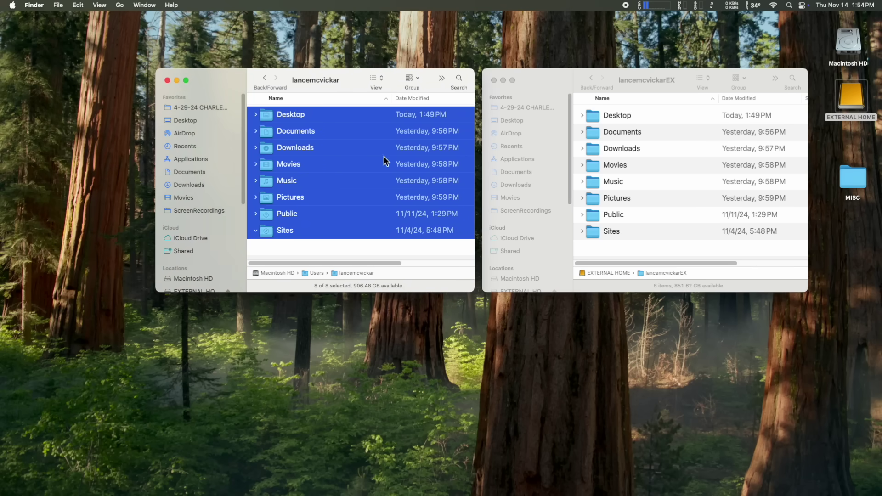
left_click(380, 242)
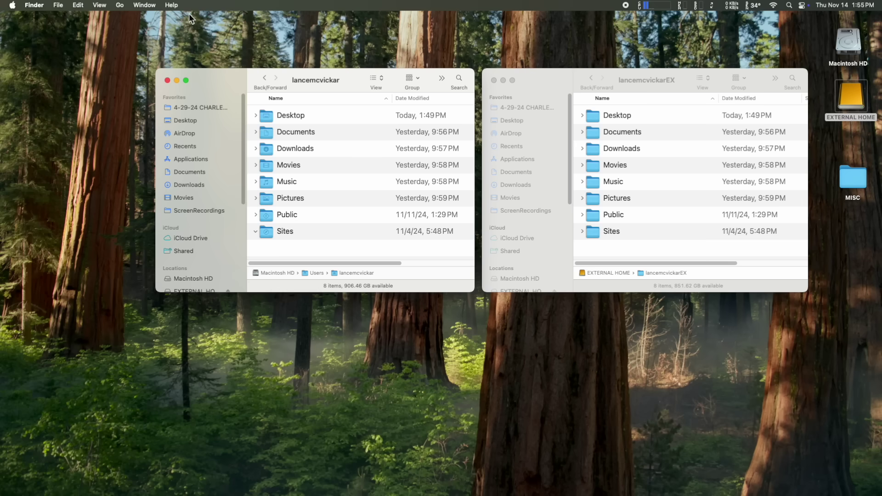
Step: Open System Settings to the Users & Groups pane
left_click(13, 6)
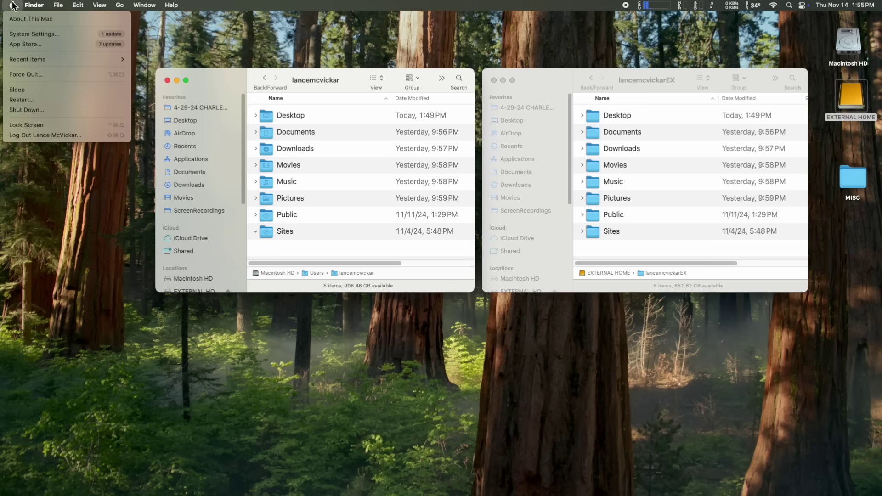
left_click(22, 34)
scroll(247, 311, "down", 5)
scroll(246, 311, "down", 7)
left_click(230, 313)
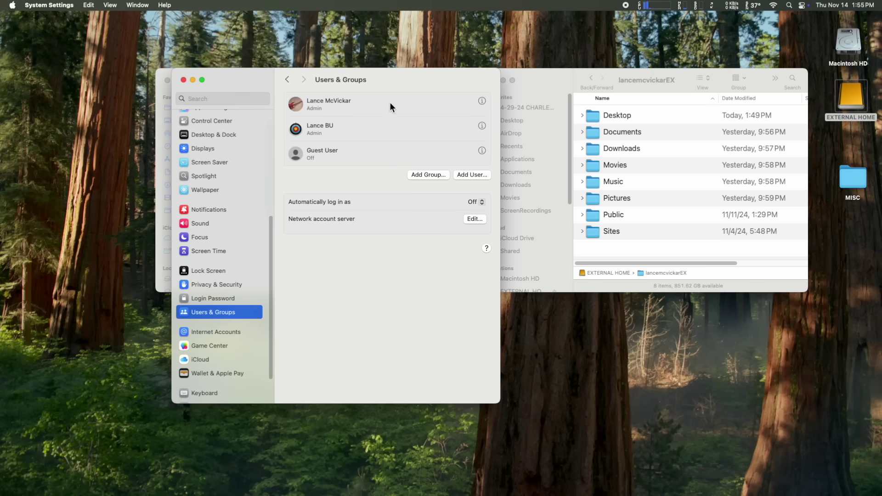
Step: Open Advanced Options for the main admin account and unlock with the admin password
right_click(389, 102)
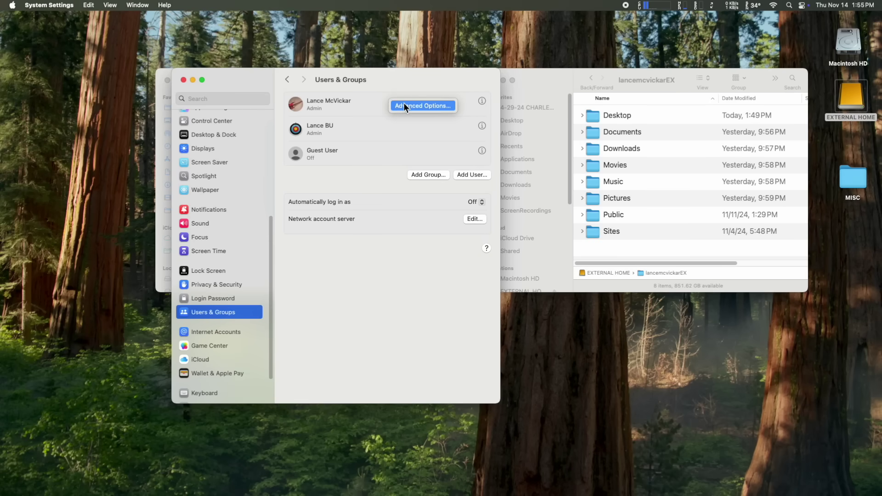
left_click(404, 103)
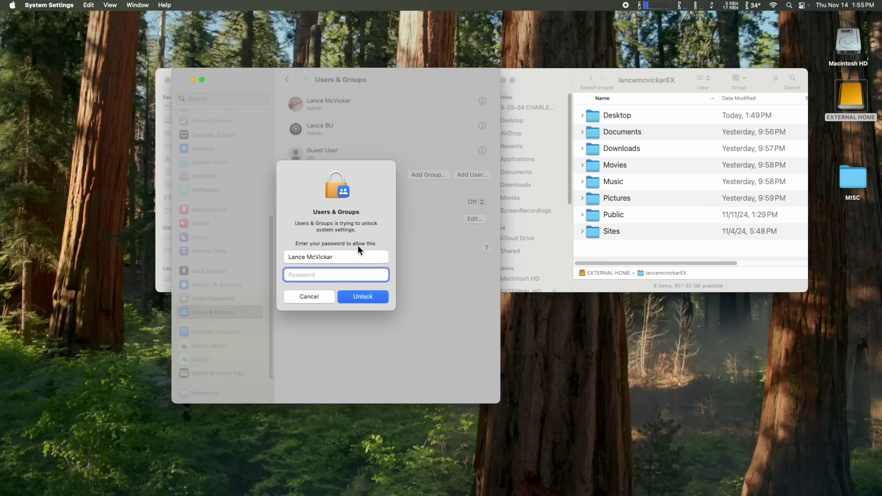
type("*****")
key("Return")
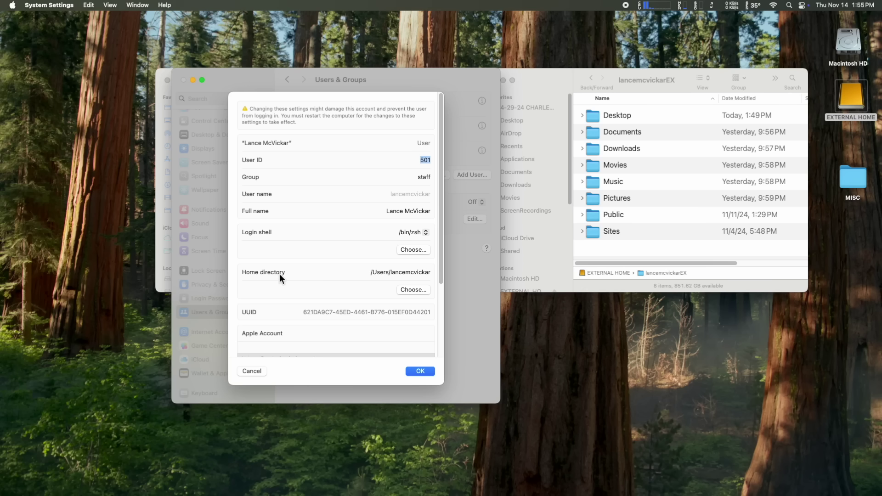
Step: Set the home directory to the EX folder on EXTERNAL HOME, apply, and acknowledge the restart
left_click(412, 289)
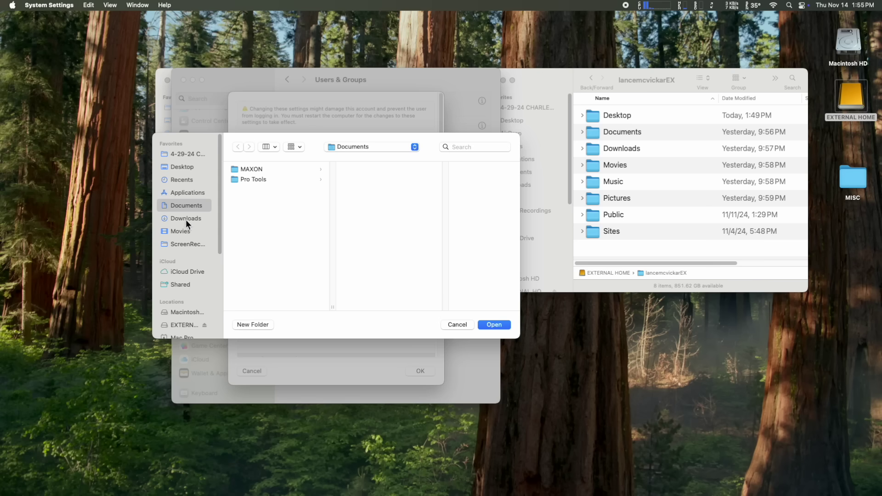
scroll(186, 233, "down", 5)
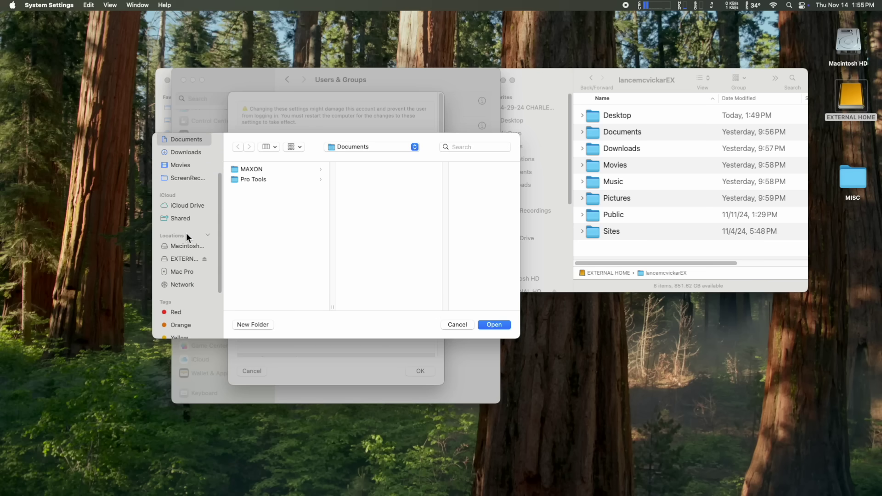
left_click(186, 244)
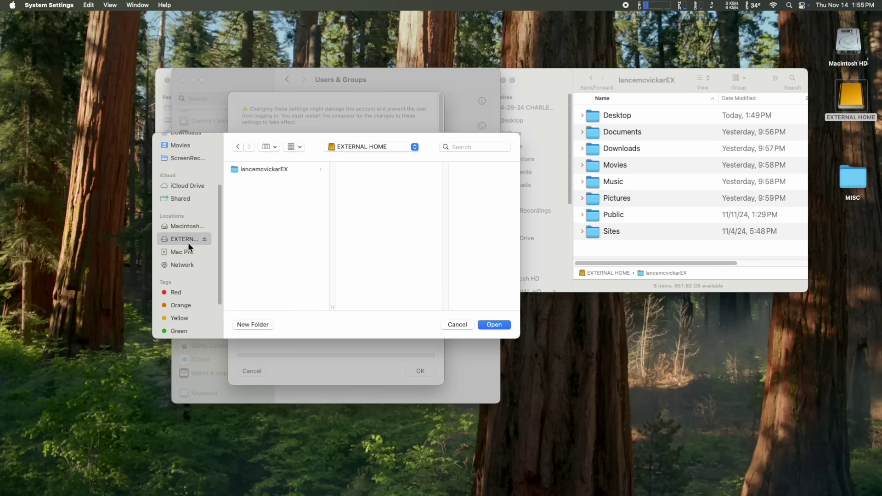
left_click(263, 169)
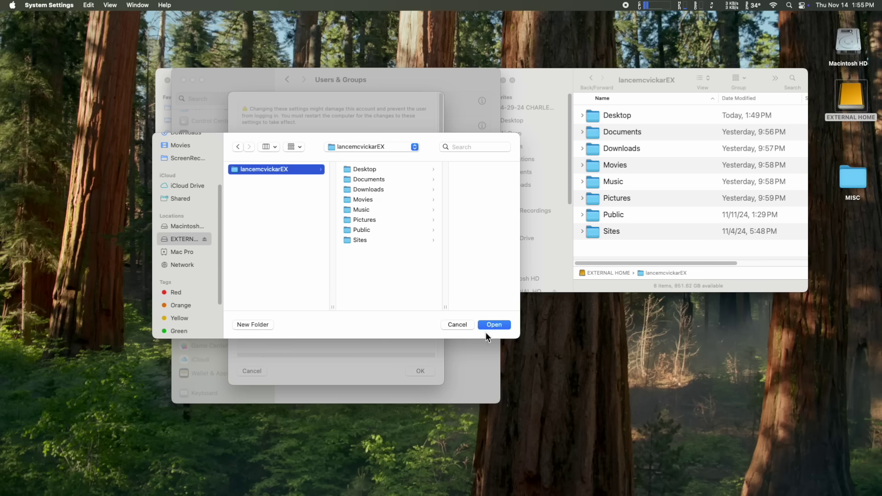
left_click(501, 324)
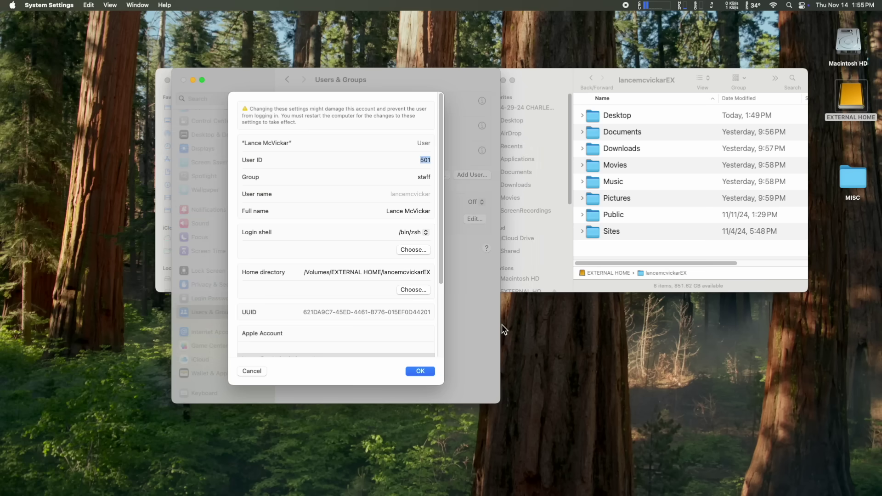
left_click(426, 370)
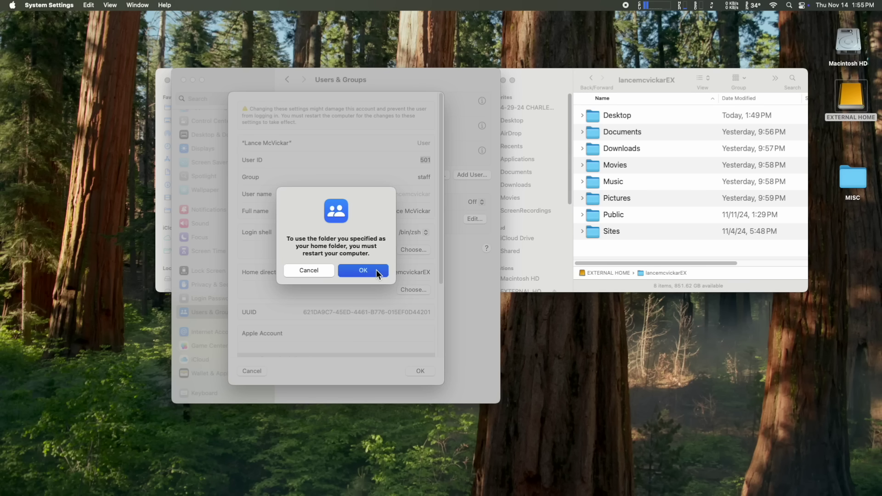
left_click(362, 270)
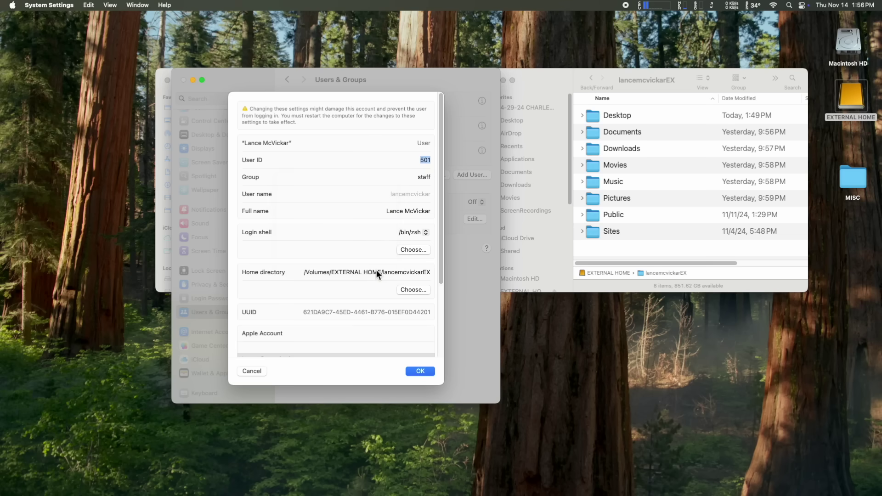
Step: Quit System Settings, join the Wi‑Fi network with its password, and continue past Analytics
key("super+q")
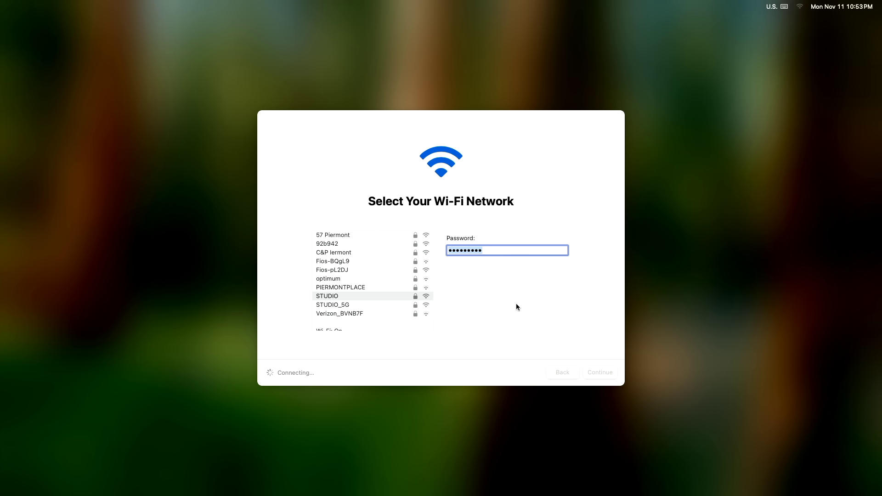
left_click(414, 297)
scroll(372, 285, "down", 3)
left_click(409, 292)
type("••••••••••")
key("Return")
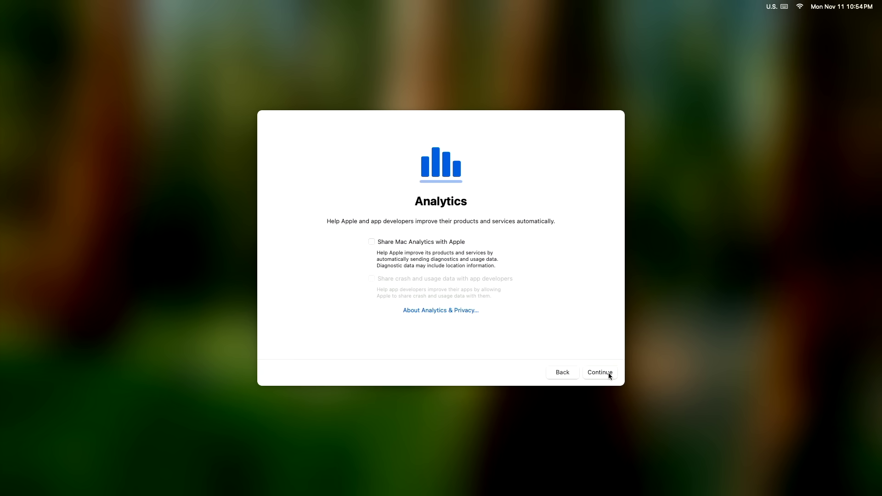
left_click(600, 372)
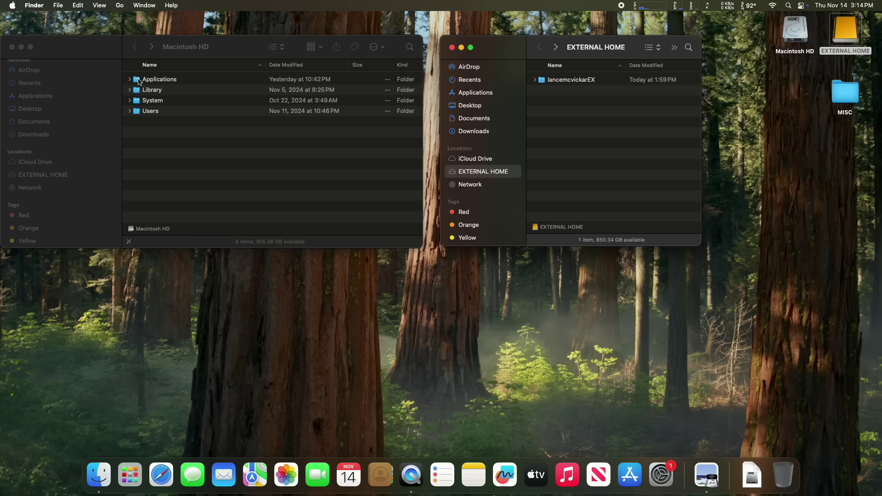
Step: Open the user's EX home folder on EXTERNAL HOME to list its eight folders, Desktop through Sites
scroll(138, 80, "right", 1)
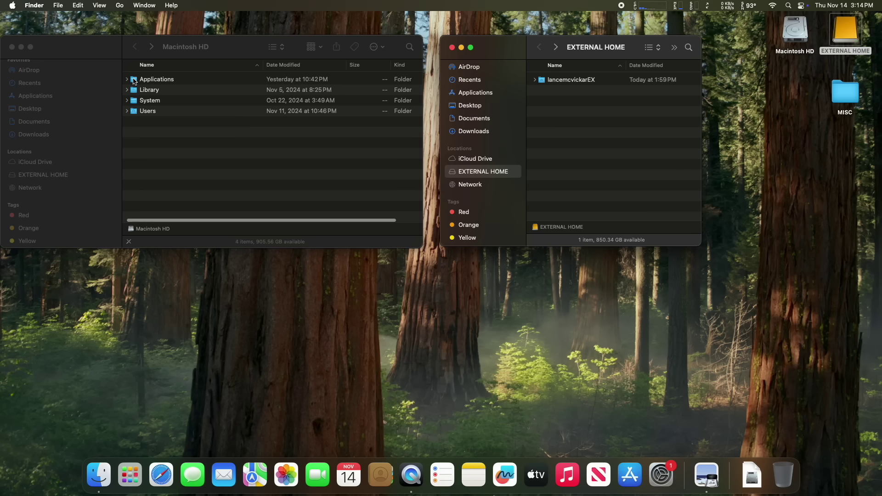
scroll(220, 88, "right", 1)
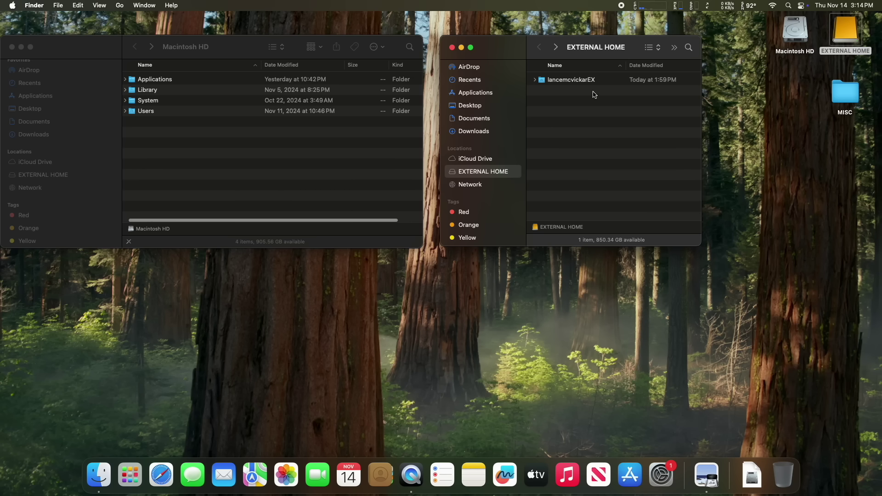
double_click(560, 80)
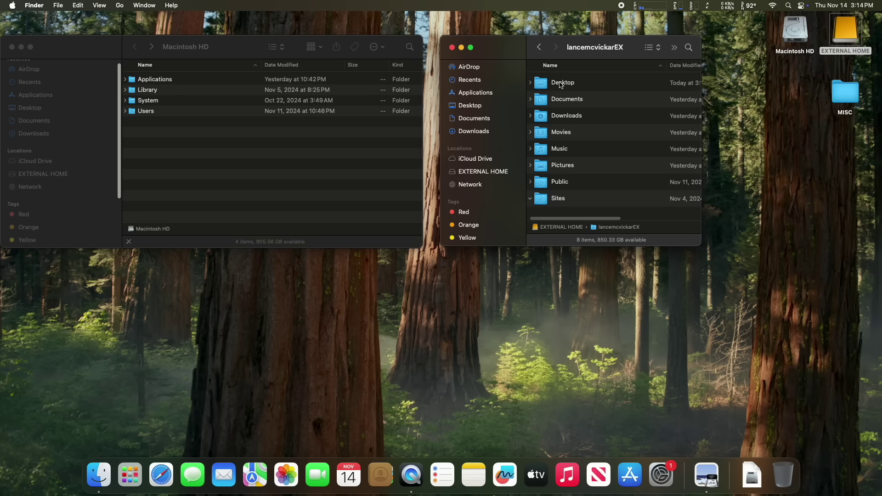
scroll(59, 138, "up", 2)
scroll(477, 138, "up", 2)
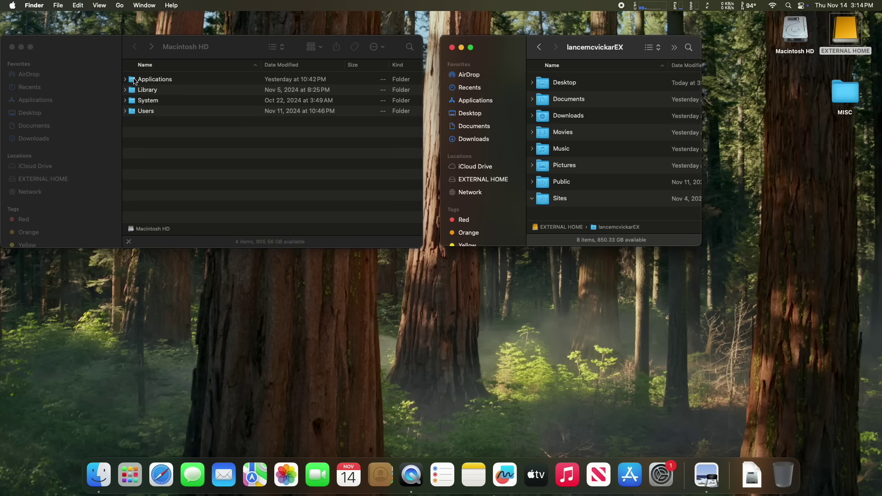
Step: Create an empty Applications folder inside the external EX home folder and check its contents
left_click_drag(133, 81, 628, 215)
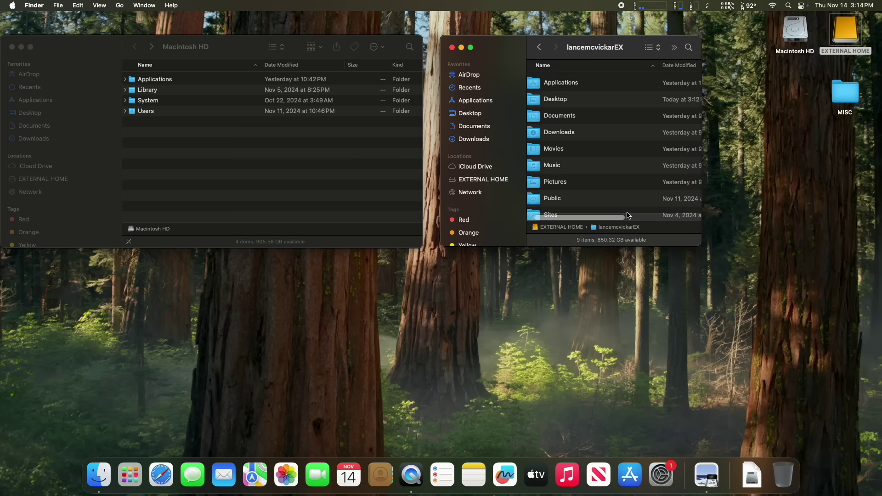
double_click(551, 83)
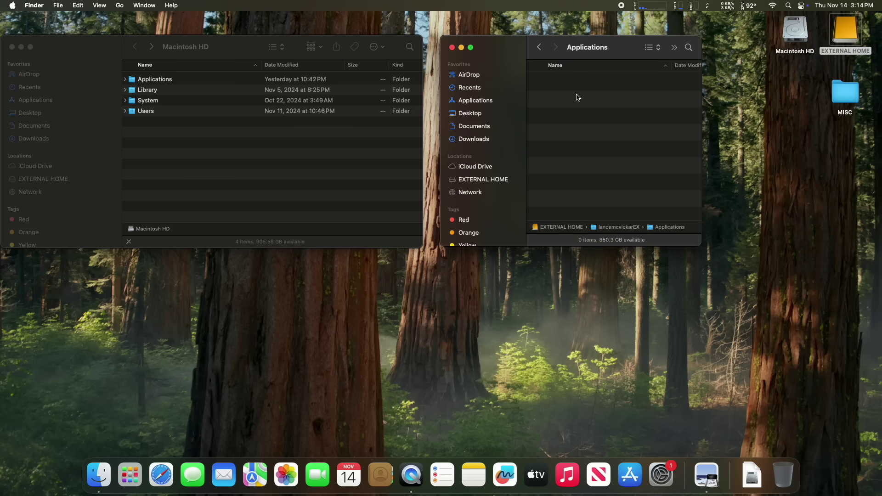
left_click(539, 47)
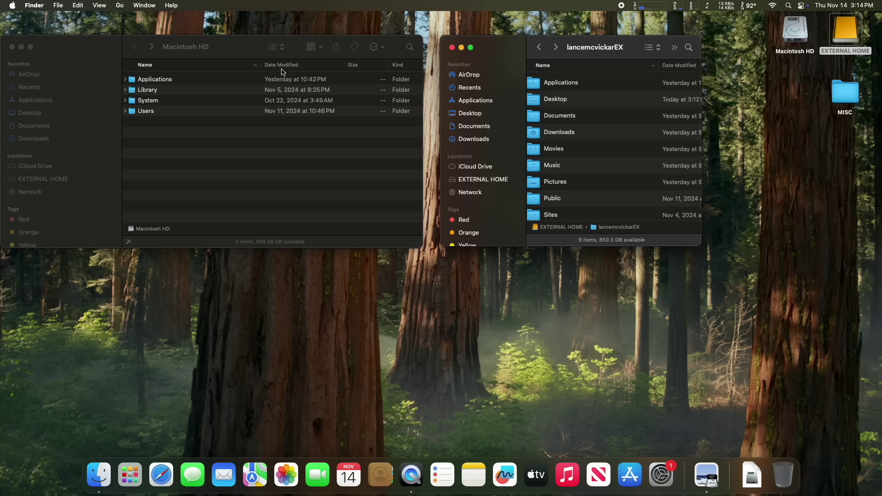
Step: Browse Macintosh HD's Applications folder, return to Macintosh HD, and launch the App Store
double_click(173, 79)
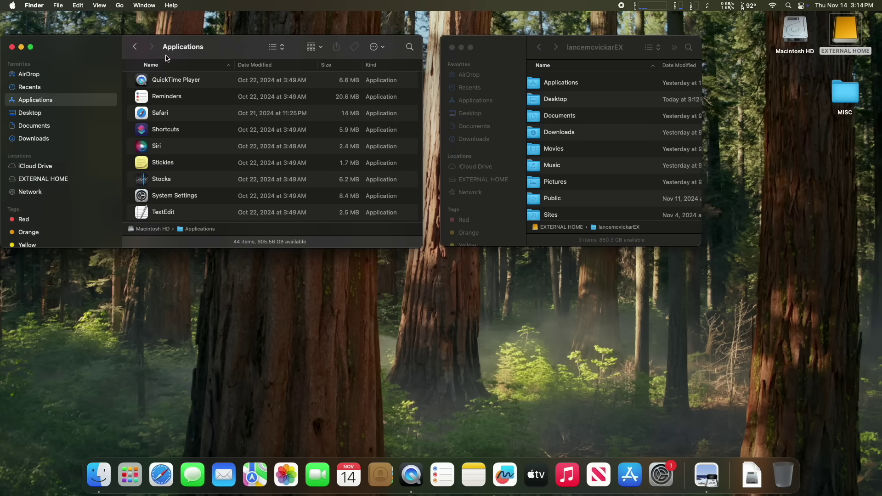
left_click(136, 50)
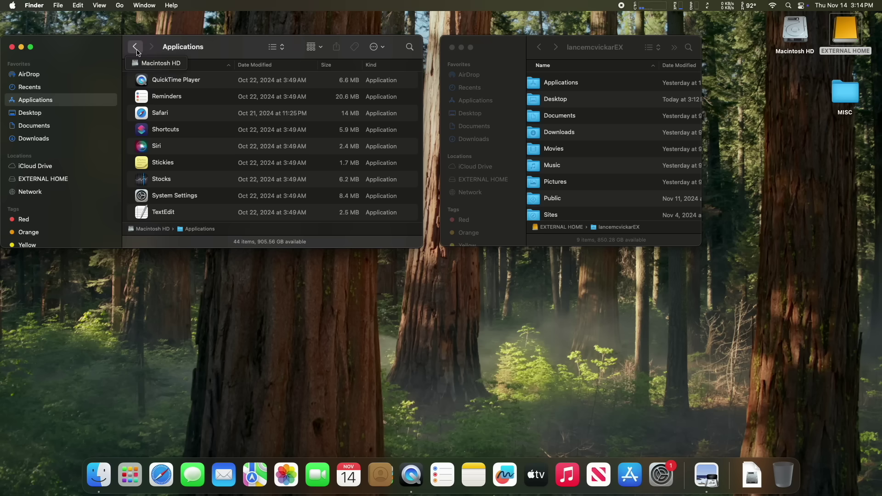
left_click(159, 62)
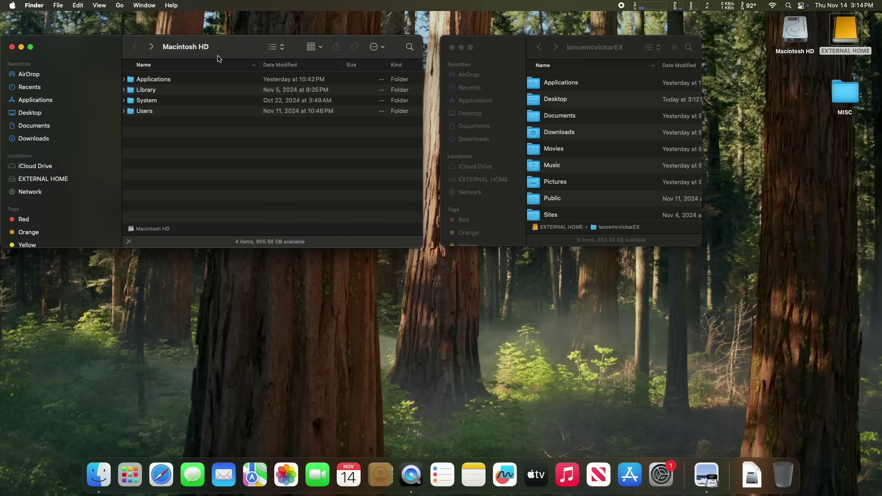
left_click_drag(234, 56, 246, 57)
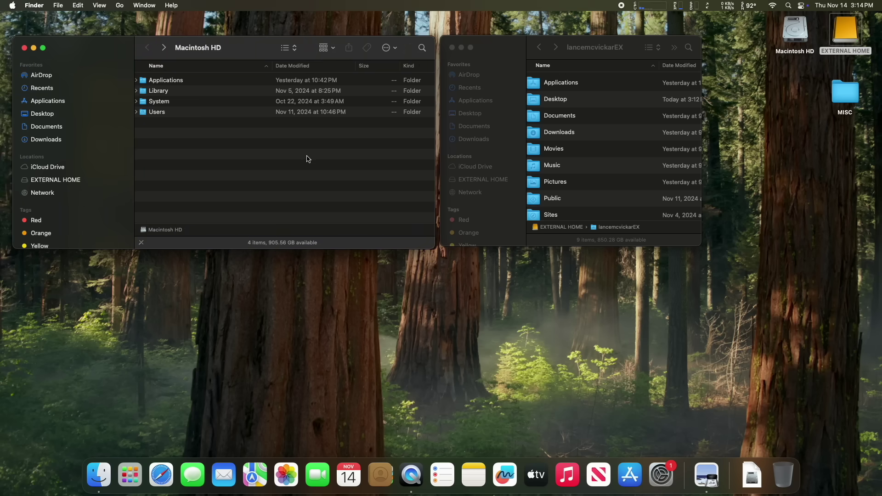
scroll(307, 159, "right", 1)
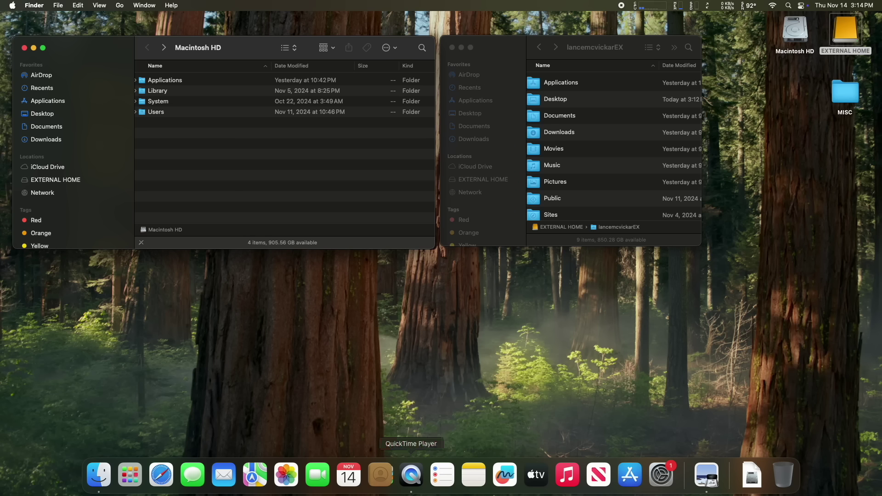
left_click(636, 486)
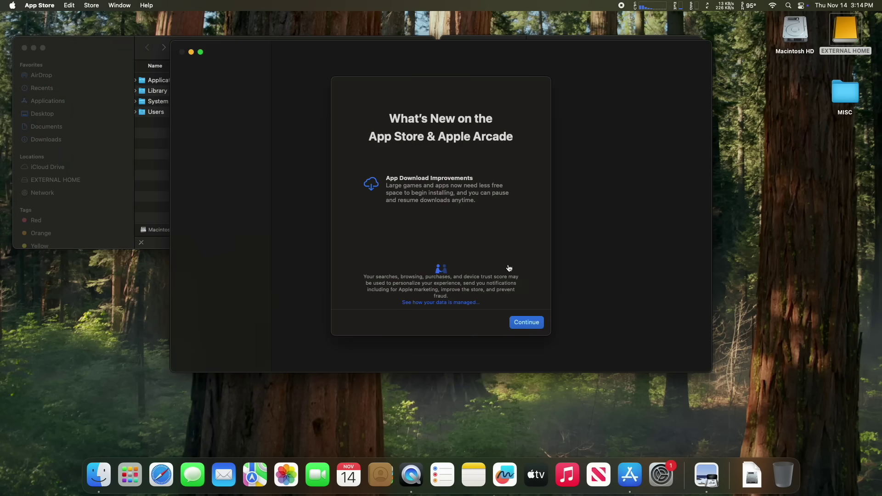
Step: Install Amazon Prime Video from the App Store, then close the store and view it in Launchpad
left_click(536, 322)
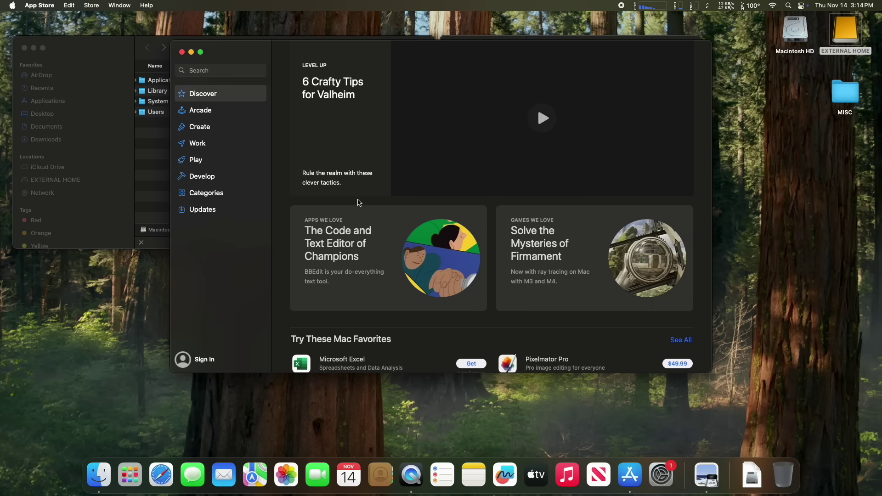
scroll(359, 202, "down", 3)
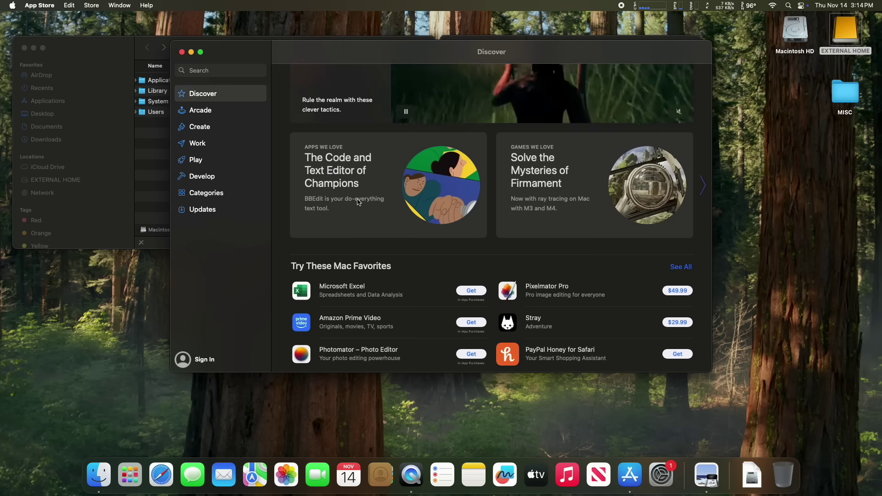
scroll(359, 202, "down", 3)
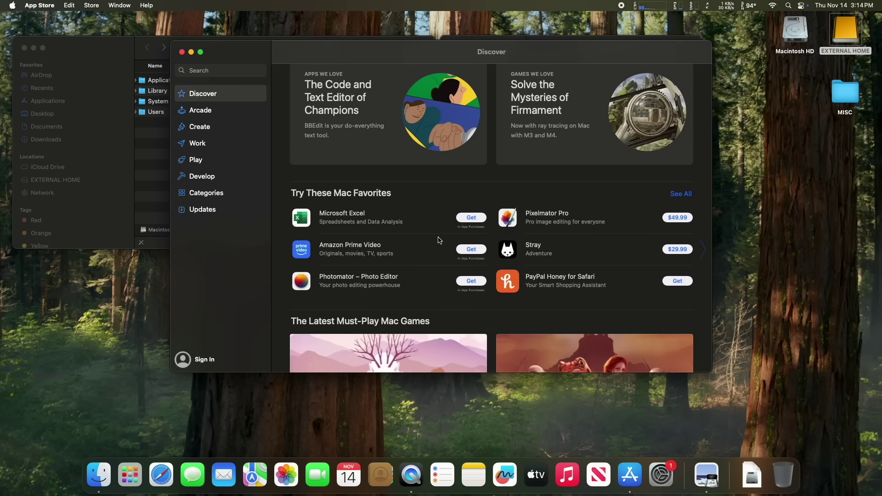
left_click(477, 251)
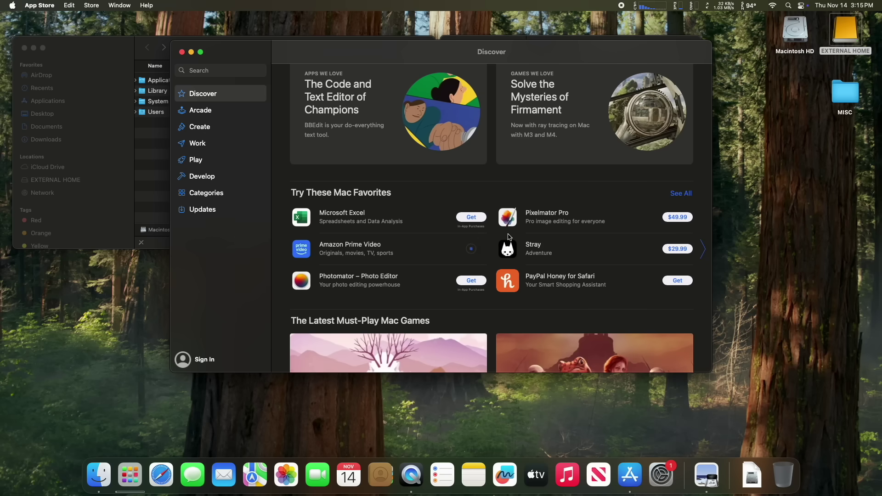
scroll(546, 183, "down", 2)
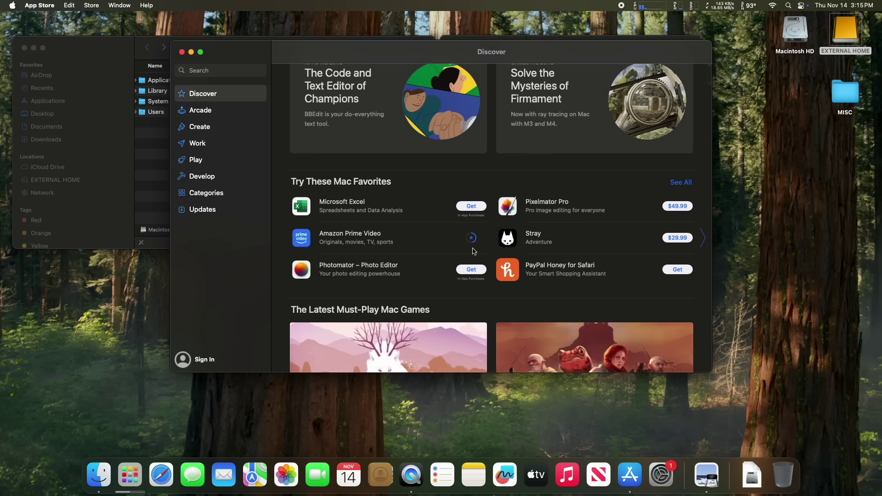
mouse_move(475, 251)
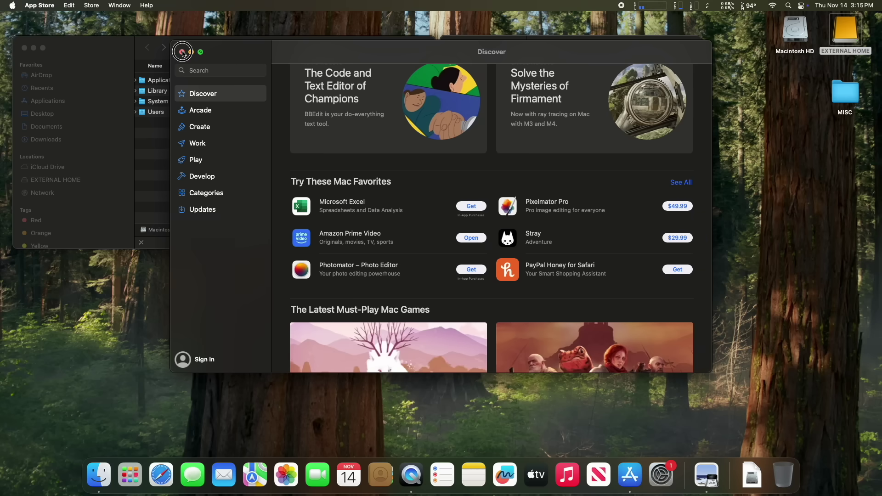
left_click(182, 51)
left_click(126, 482)
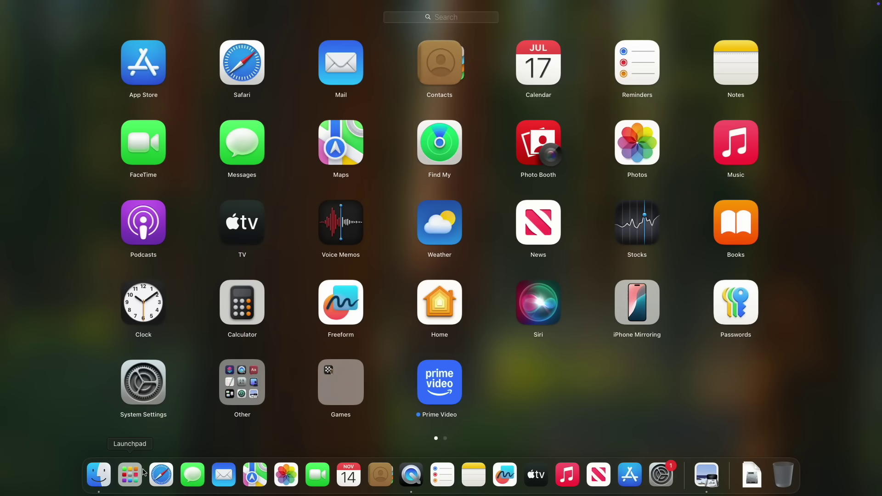
Step: Copy Prime Video from Macintosh HD's Applications into the external Applications folder
left_click(130, 474)
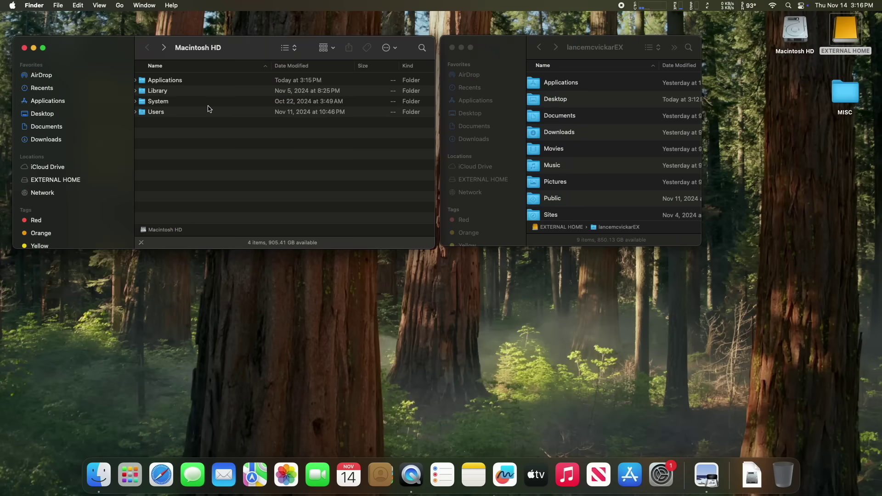
double_click(214, 81)
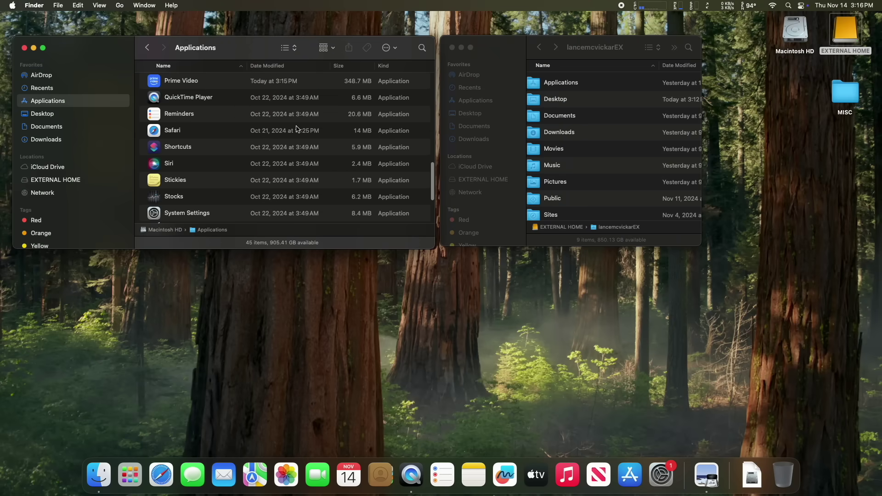
type("pr")
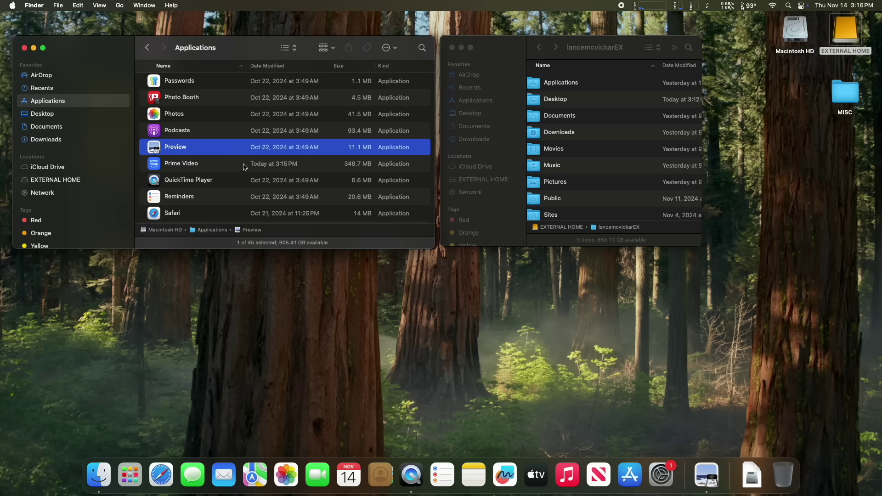
left_click(600, 87)
double_click(600, 87)
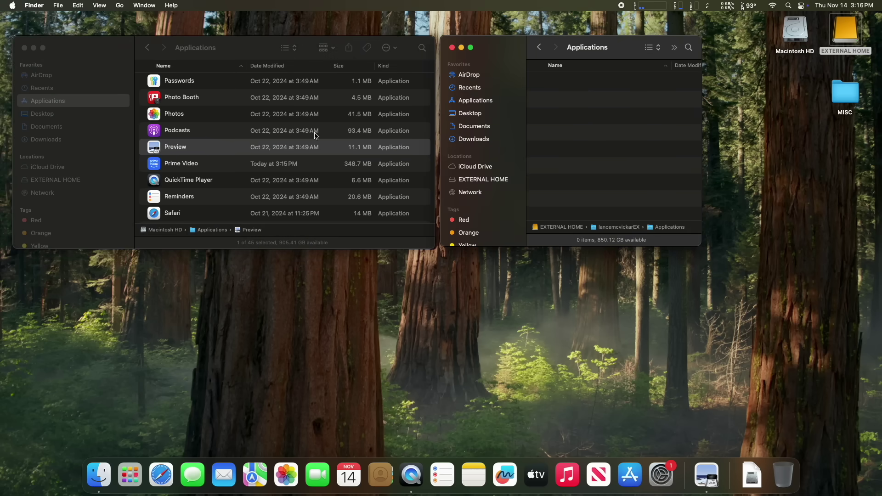
left_click_drag(158, 165, 606, 161)
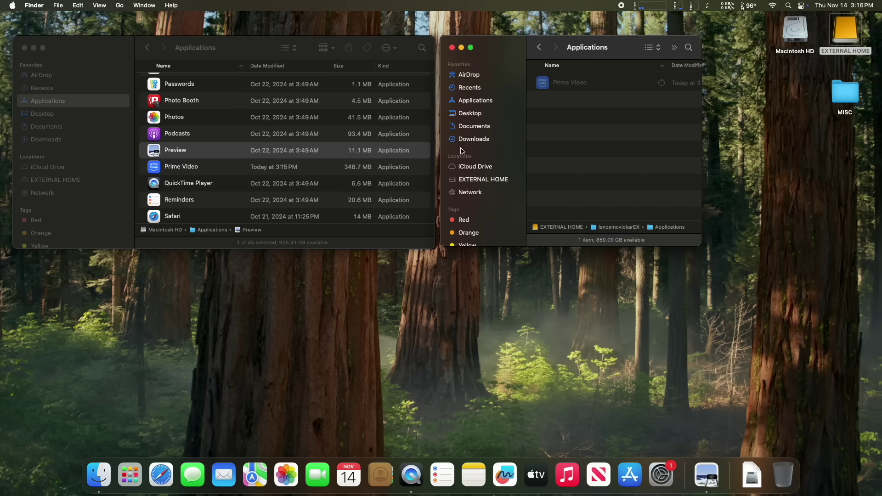
scroll(197, 172, "up", 1)
Step: Trash the internal Prime Video with the admin password, then permanently empty the Trash
left_click(199, 170)
left_click(204, 170)
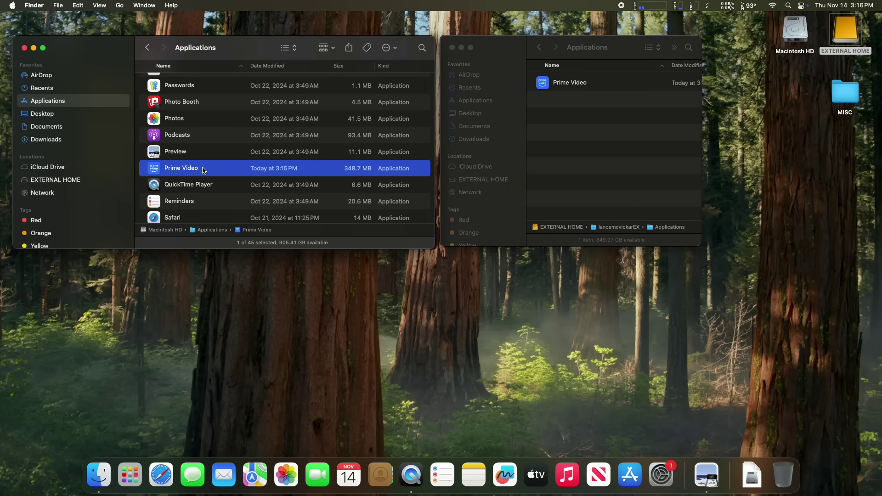
key("super+BackSpace")
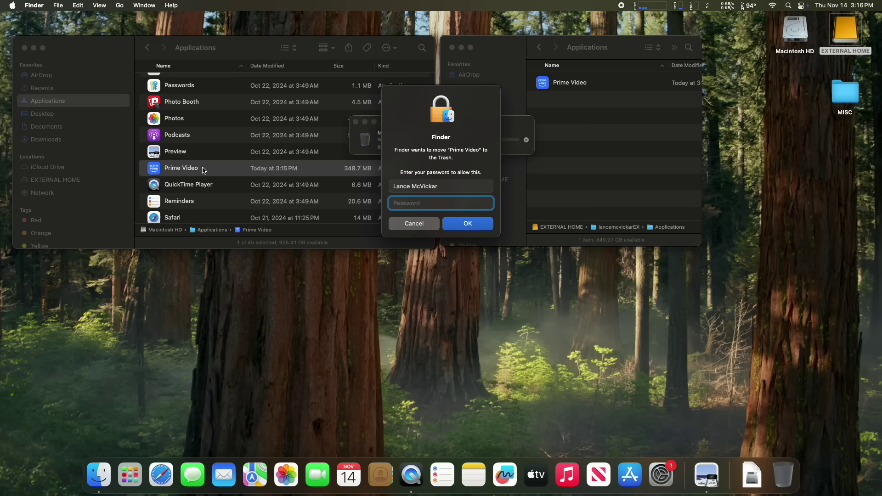
type("••••••")
key("Return")
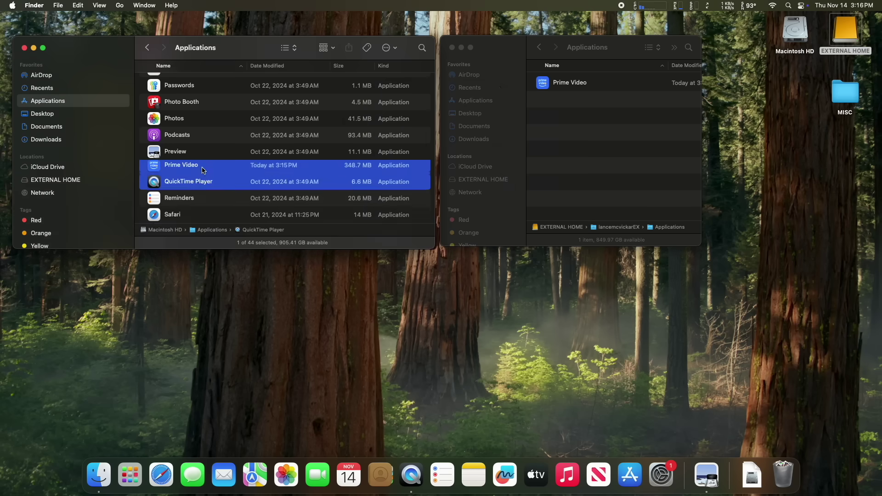
key("shift+super+BackSpace")
key("Return")
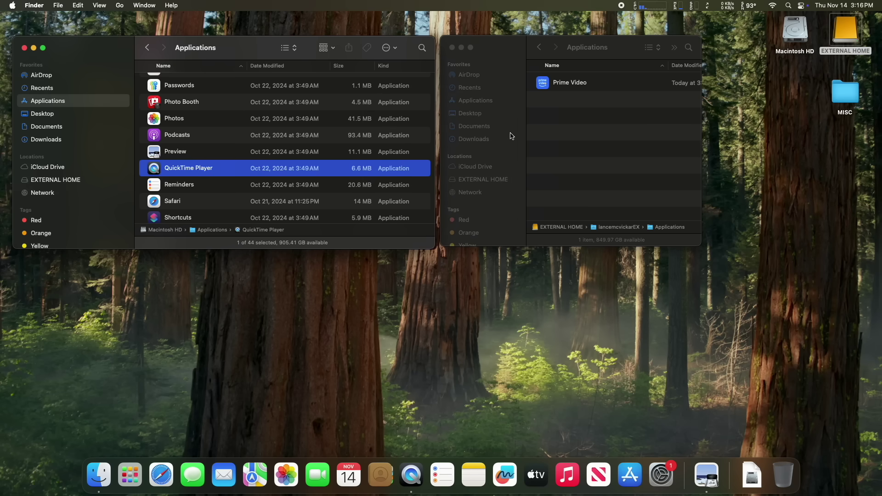
scroll(512, 136, "down", 1)
scroll(511, 136, "down", 1)
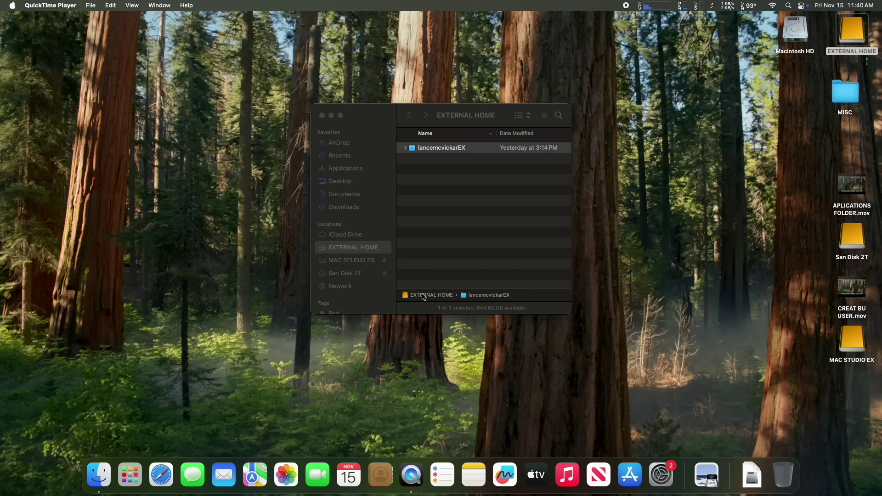
Step: Open System Settings > Users & Groups, start Add User, and unlock with the admin password
left_click(322, 115)
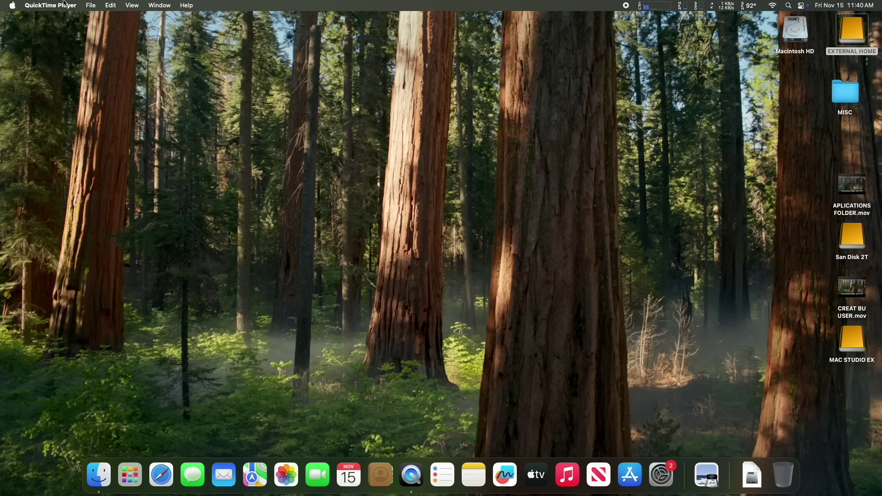
left_click(13, 5)
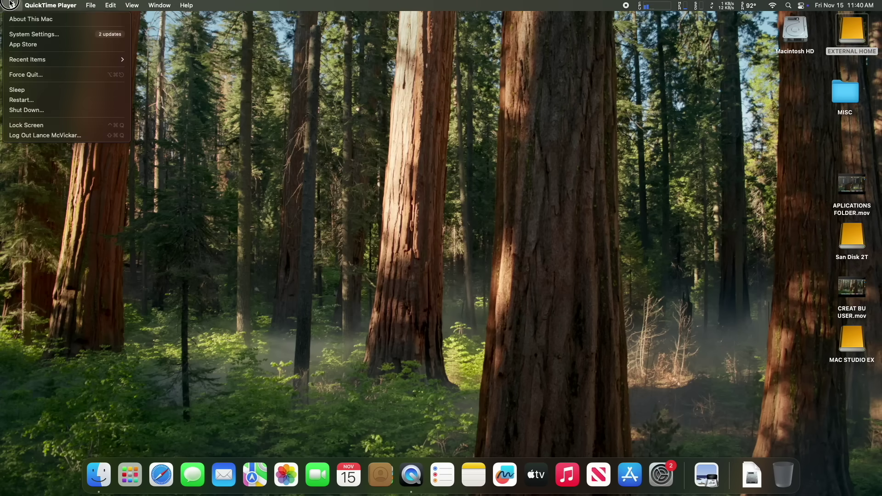
left_click(18, 35)
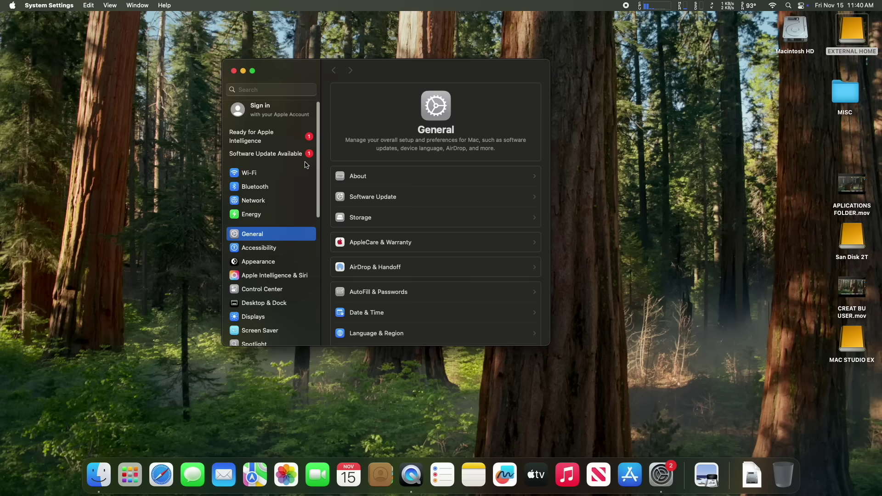
scroll(285, 257, "down", 10)
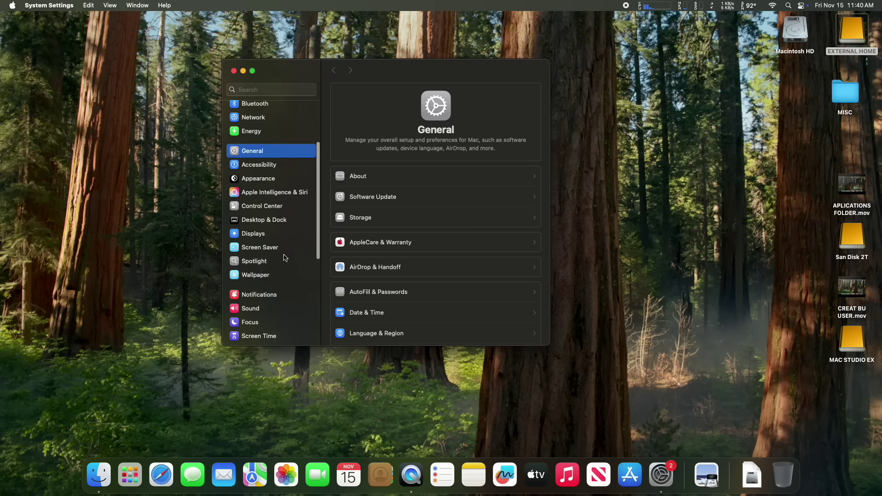
left_click(290, 255)
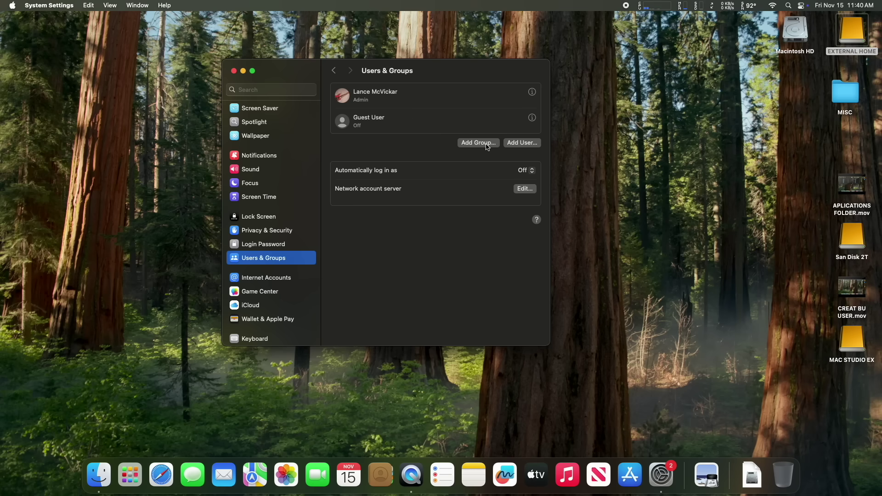
left_click(531, 143)
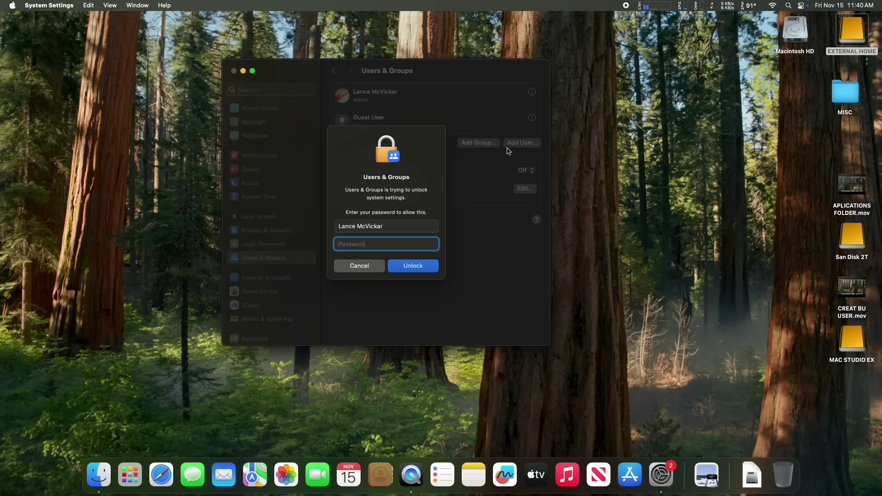
type("•••••")
key("Return")
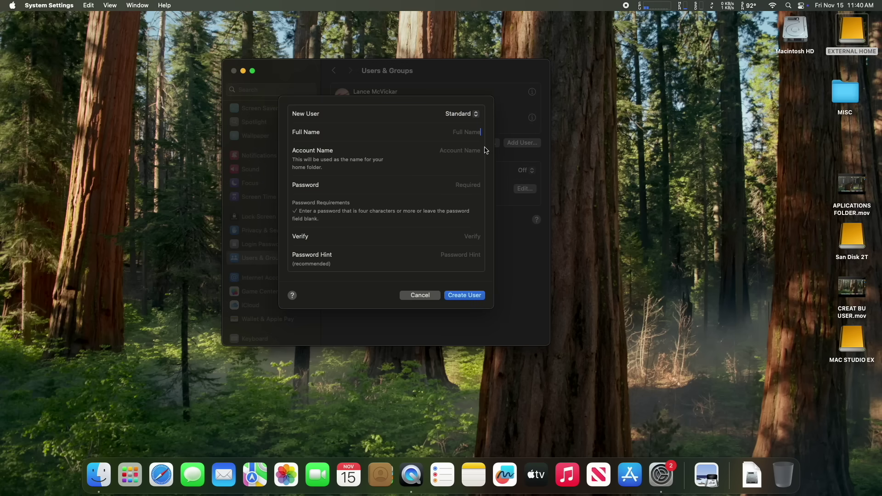
Step: Create an Administrator account named after the user with an 'Internal' suffix, with password and hint
left_click(469, 120)
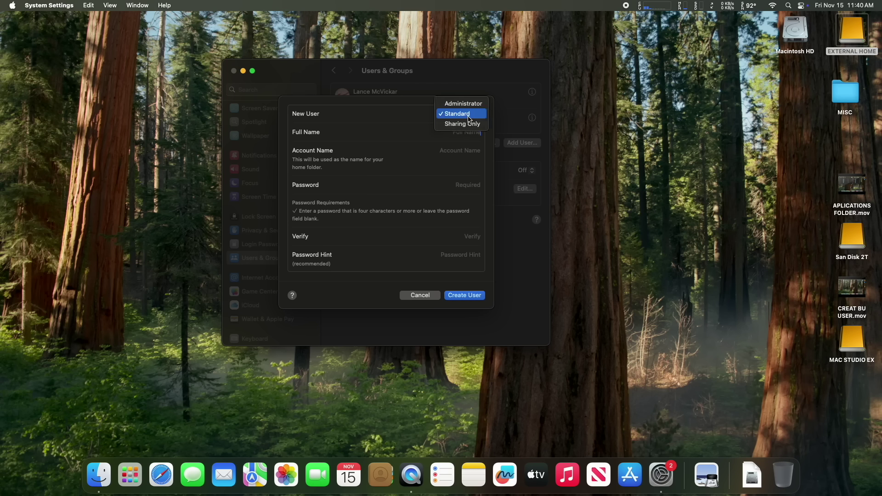
left_click(469, 104)
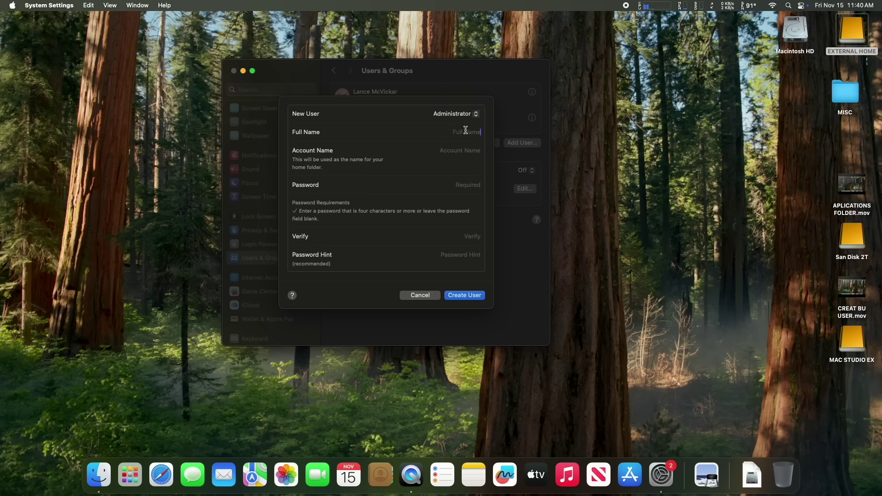
type("LanceInternal")
left_click(461, 151)
left_click(468, 185)
type("****")
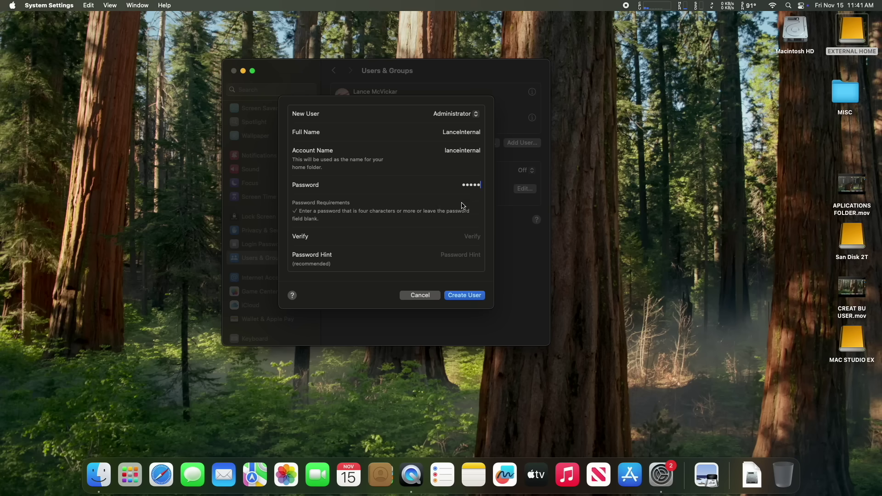
left_click(457, 236)
left_click(455, 256)
type("f")
left_click(474, 296)
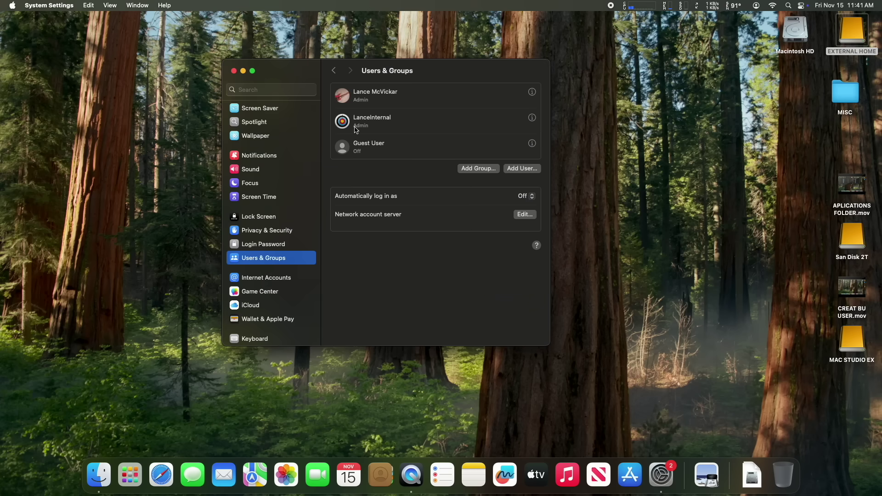
scroll(400, 124, "down", 1)
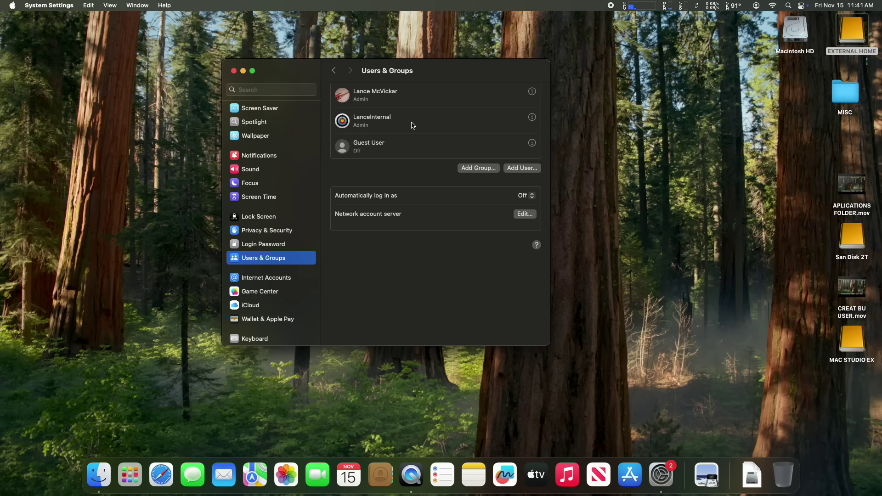
right_click(412, 125)
left_click(432, 128)
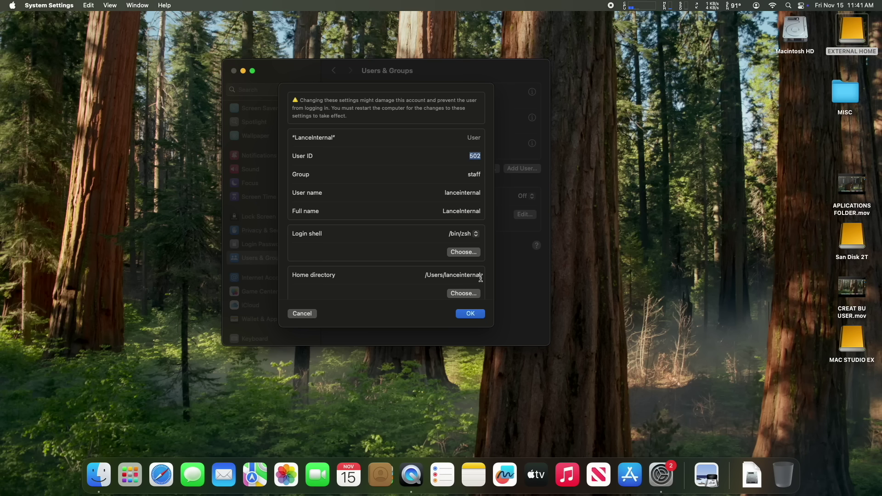
left_click(478, 314)
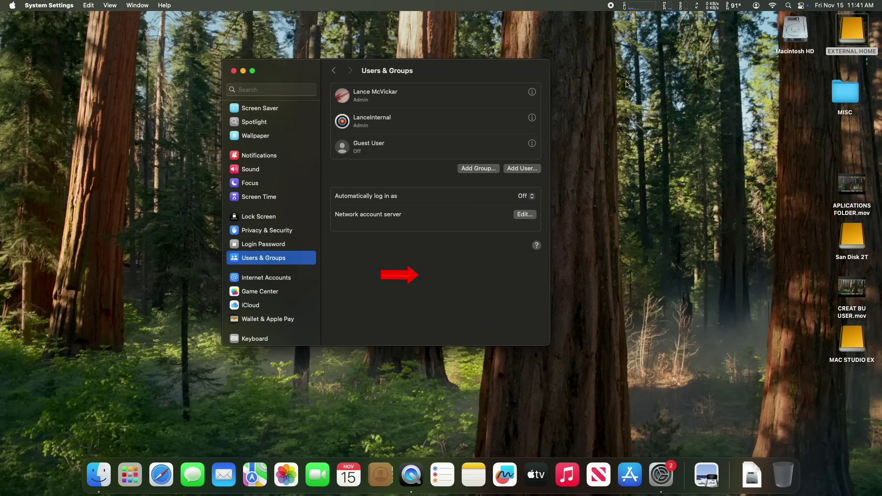
Step: Open Macintosh HD's Users folder, then show all accounts on the login screen
double_click(792, 36)
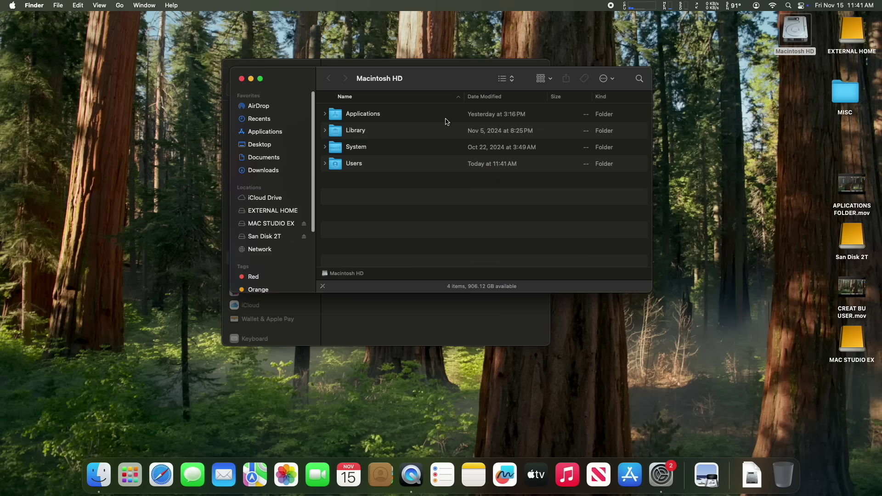
double_click(381, 163)
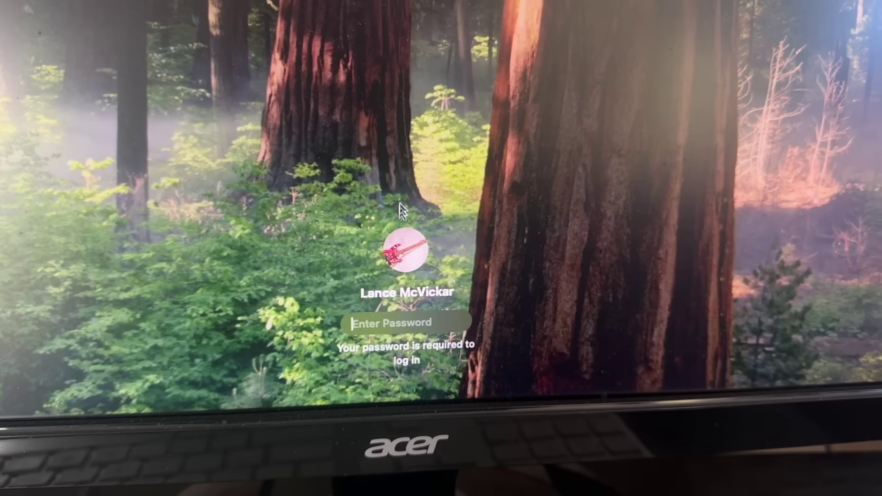
left_click(400, 203)
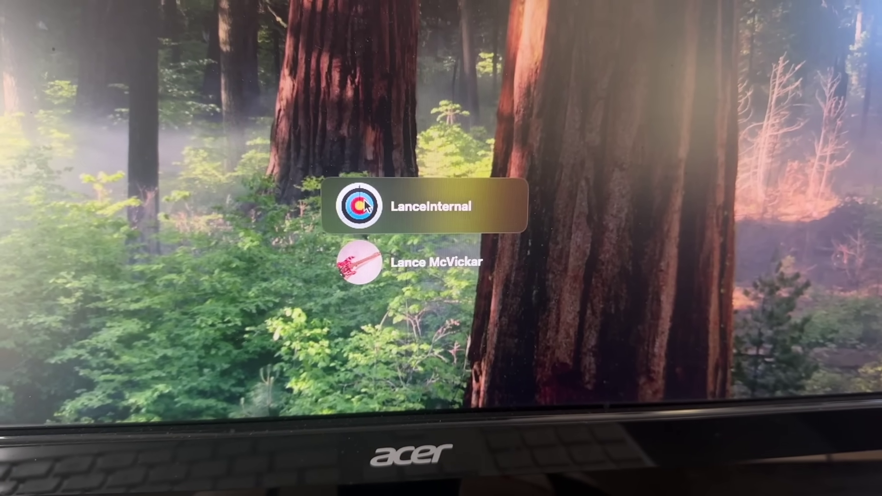
Step: Select the backup admin account on the login screen to bring up its password field
left_click(364, 202)
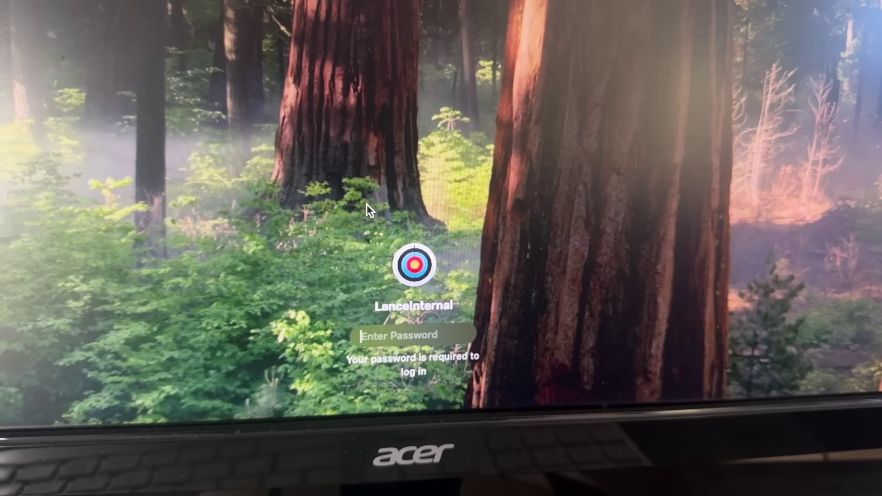